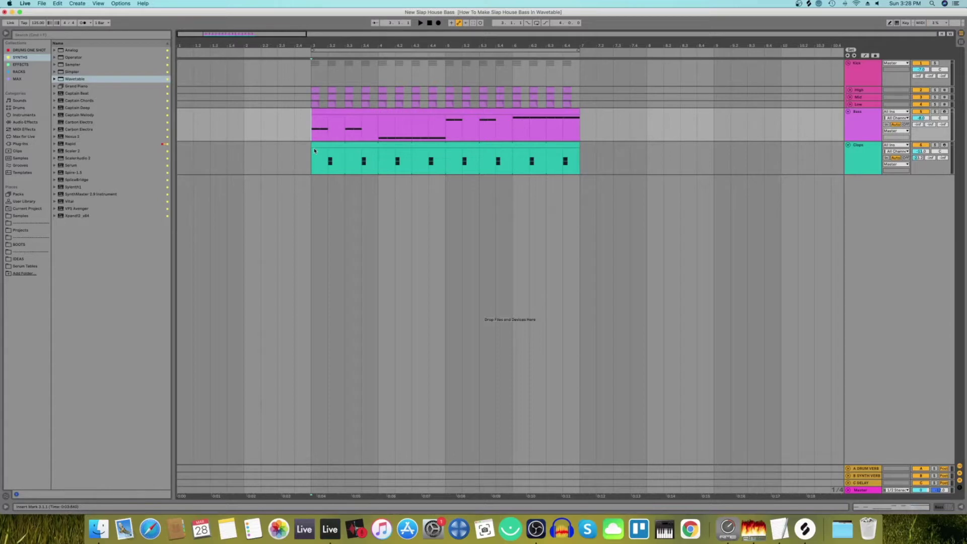
Play back the kick, bass and clap arrangement from bar 3 to hear the groove
key("space")
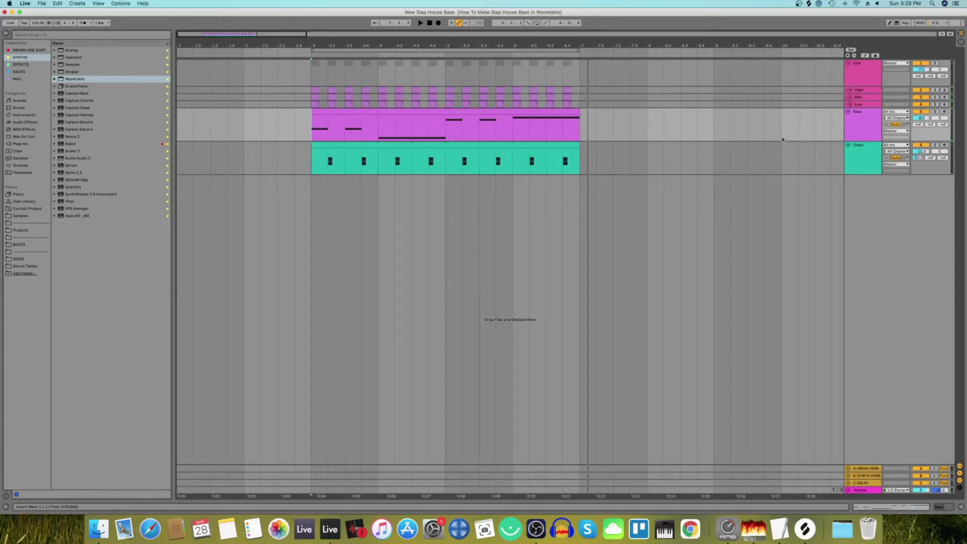
right_click(869, 125)
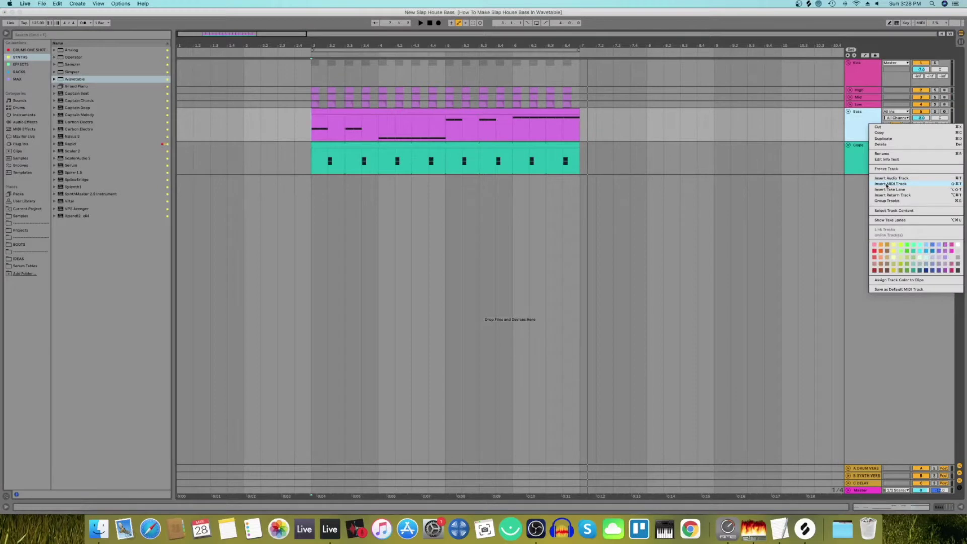
Insert a new MIDI track below Bass and load Wavetable onto it
left_click(888, 185)
left_click(851, 168)
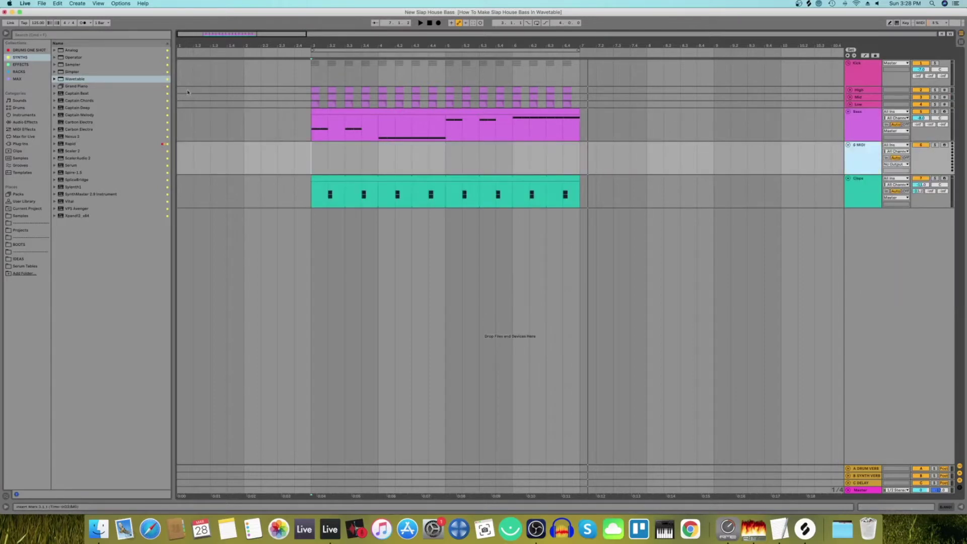
double_click(73, 79)
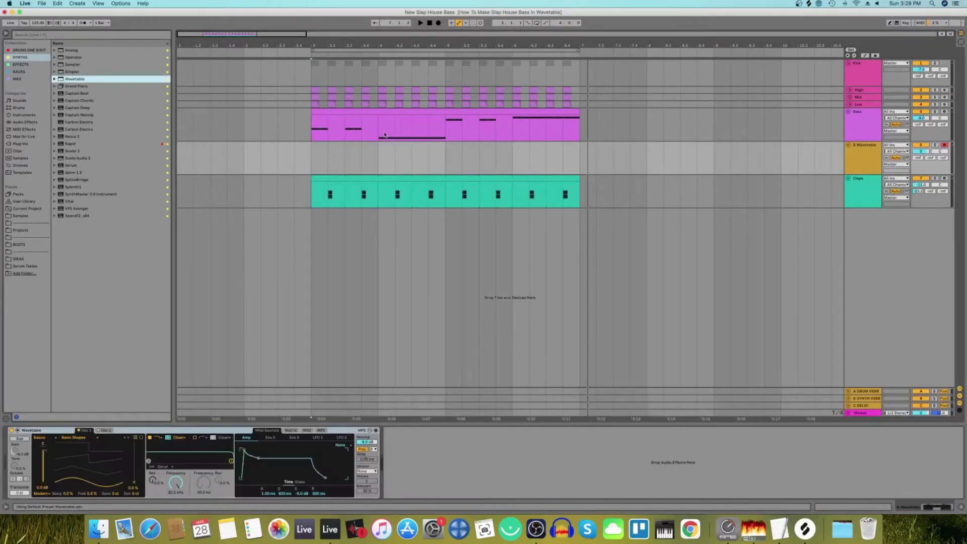
Copy the Bass clip onto the new Wavetable track
left_click(376, 112)
left_click_drag(375, 112, 375, 146)
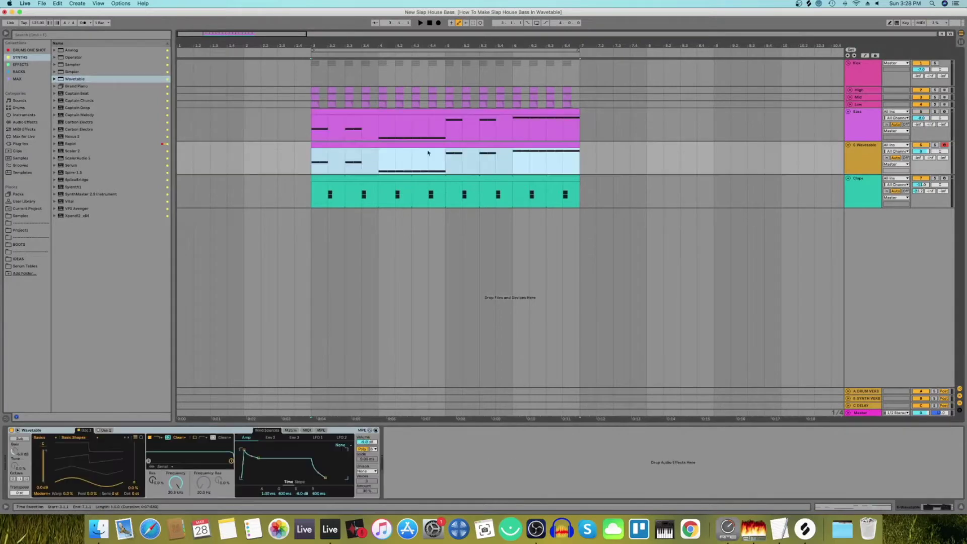
left_click(863, 157)
right_click(863, 156)
key("Escape")
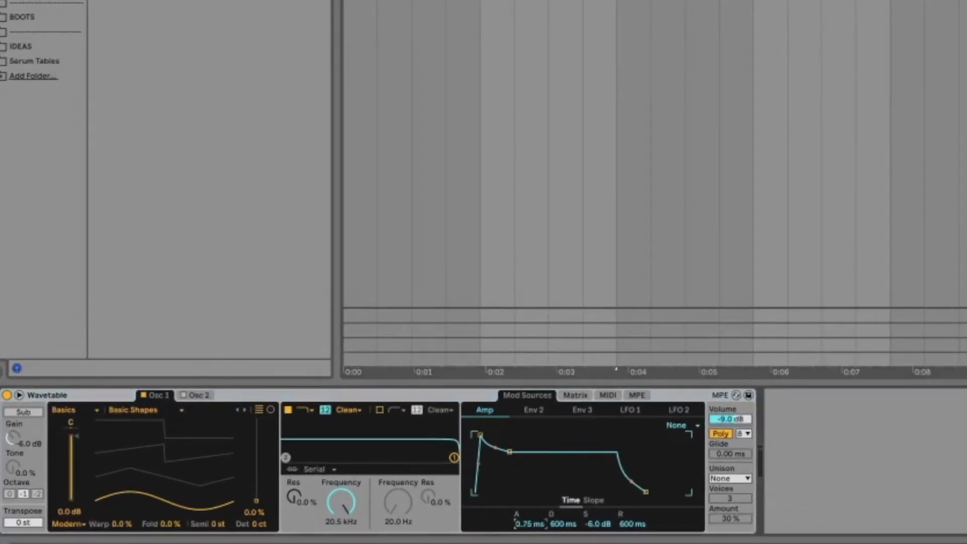
Set Wavetable's amp envelope to 0 ms attack, 0 dB sustain and 22 ms release
left_click_drag(509, 521, 513, 525)
left_click_drag(598, 524, 597, 494)
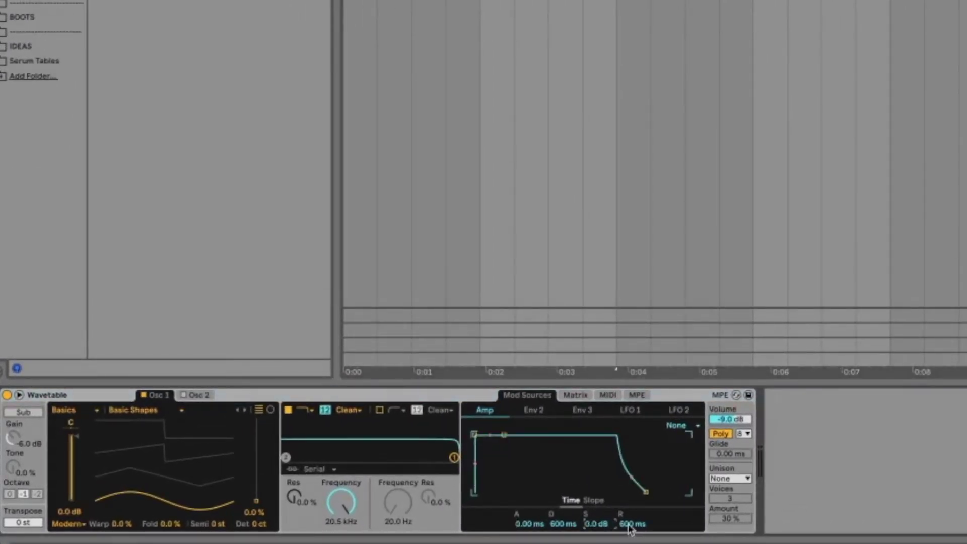
type("3")
type("22")
key("Return")
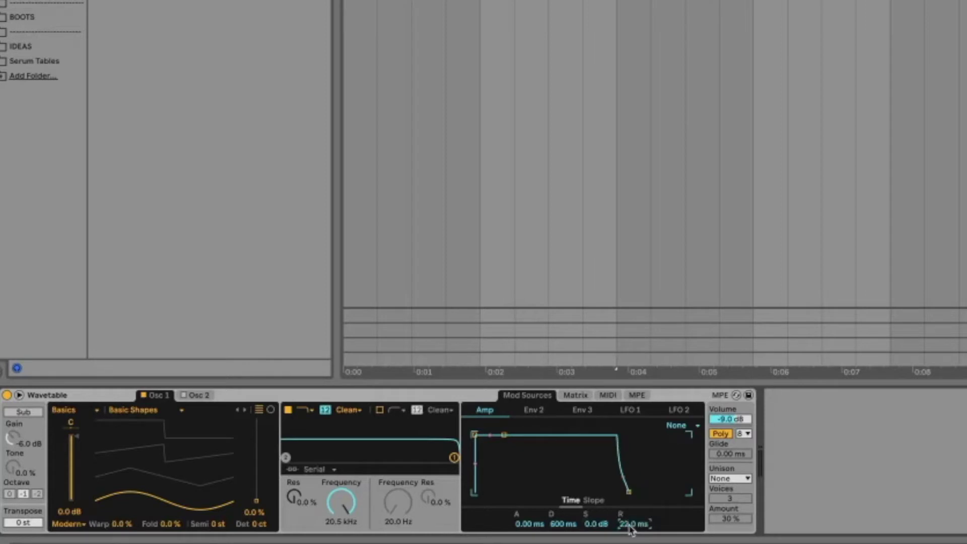
Load Filter > Frequency FM on Osc 1 at 13% position, Fm mode, amount 3.1%
left_click(71, 411)
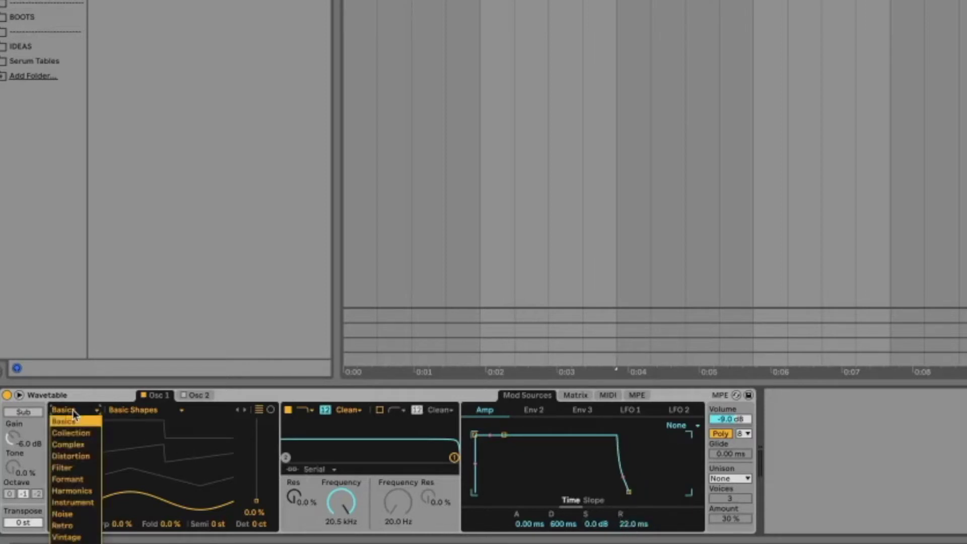
left_click(58, 468)
left_click(151, 410)
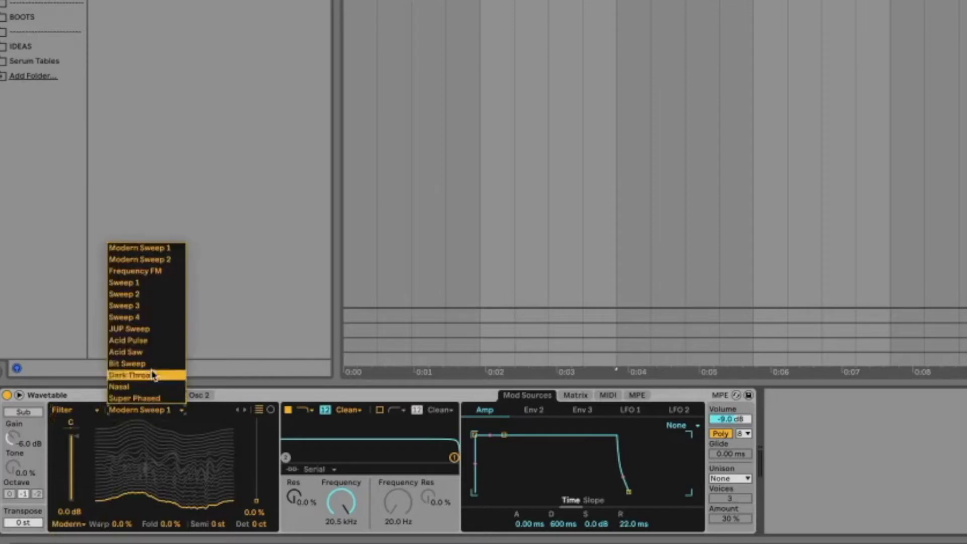
left_click(140, 272)
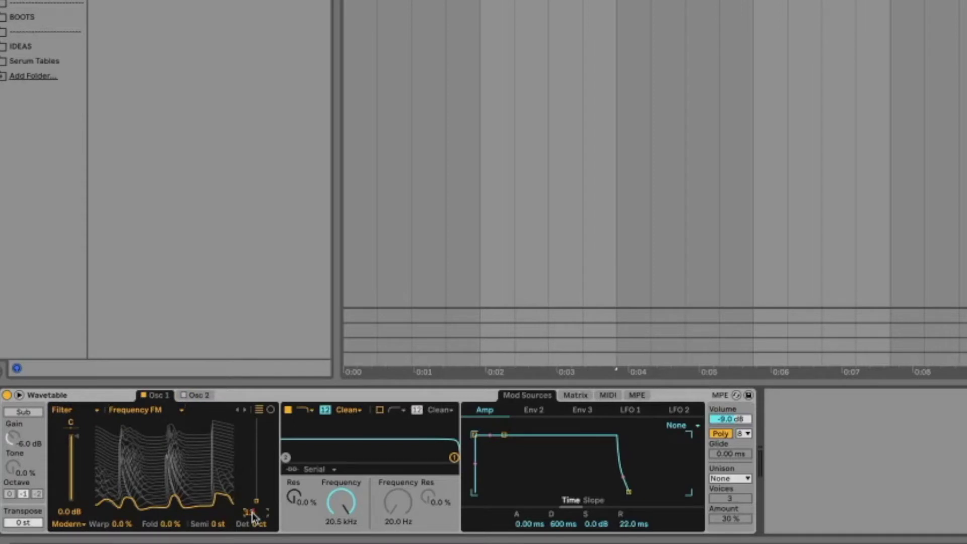
left_click_drag(252, 515, 252, 507)
left_click(68, 524)
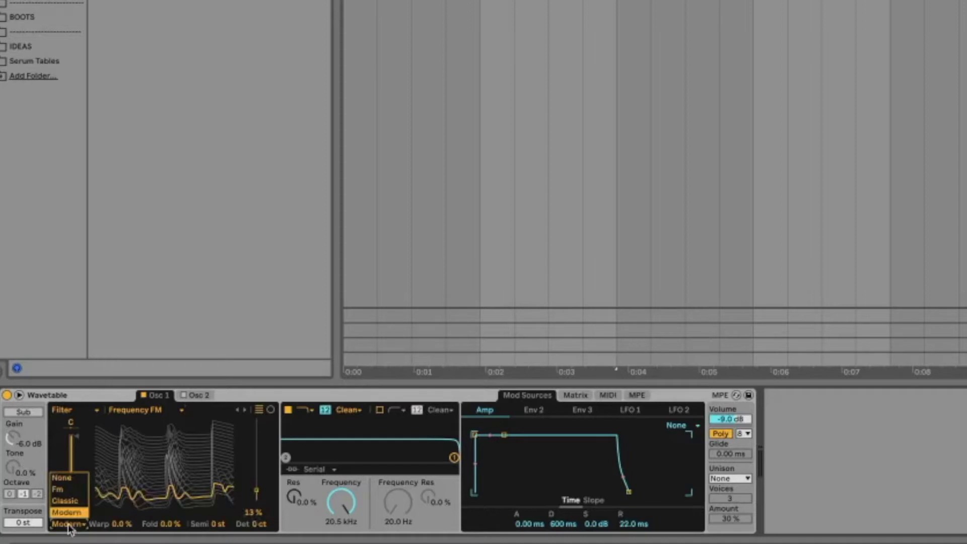
left_click(58, 489)
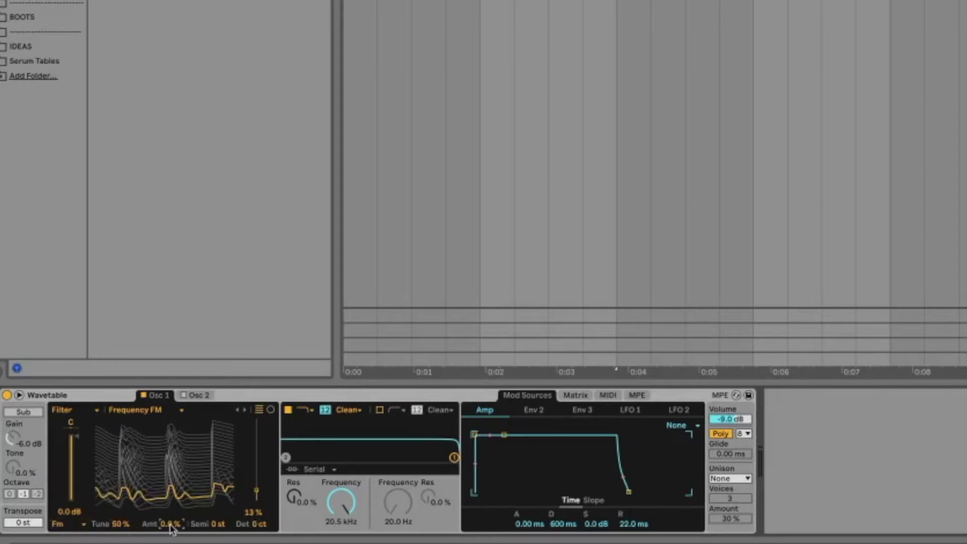
left_click_drag(170, 525, 171, 527)
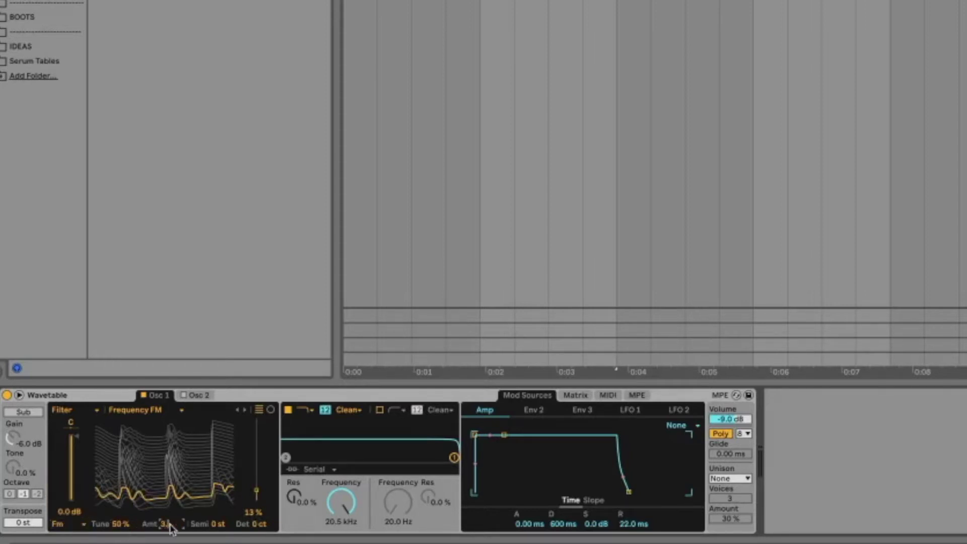
left_click(198, 396)
Enable Osc 2 at 67% position and add Classic unison with amount near 0%
left_click(184, 396)
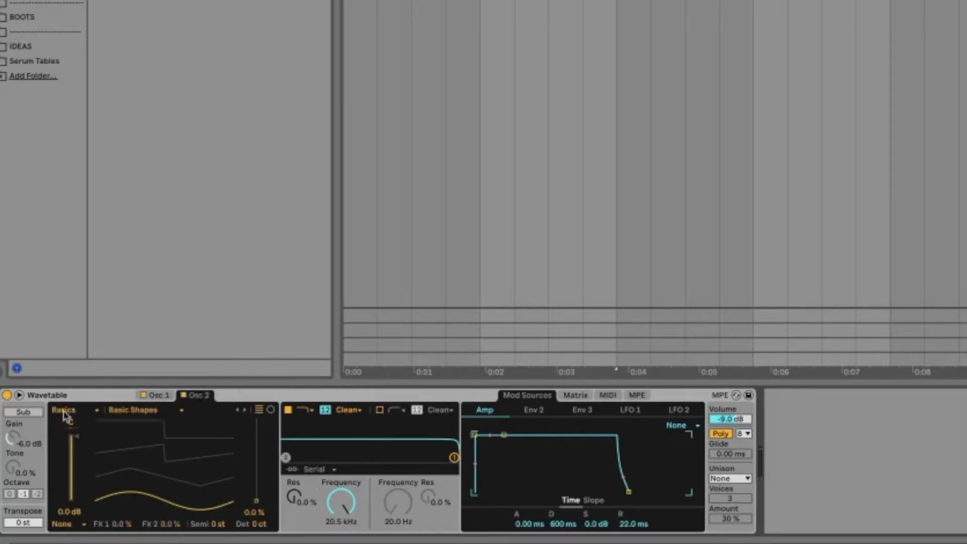
left_click_drag(255, 505, 256, 446)
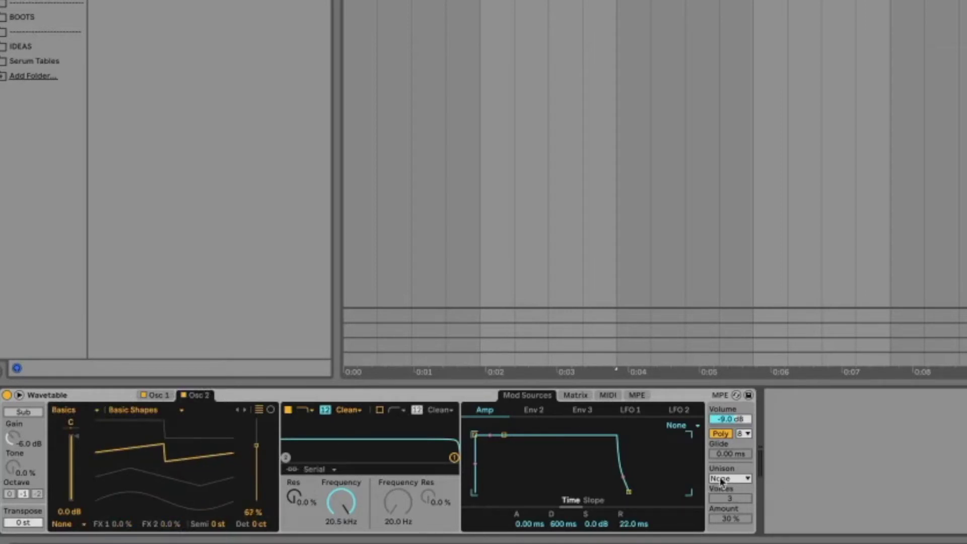
left_click(741, 478)
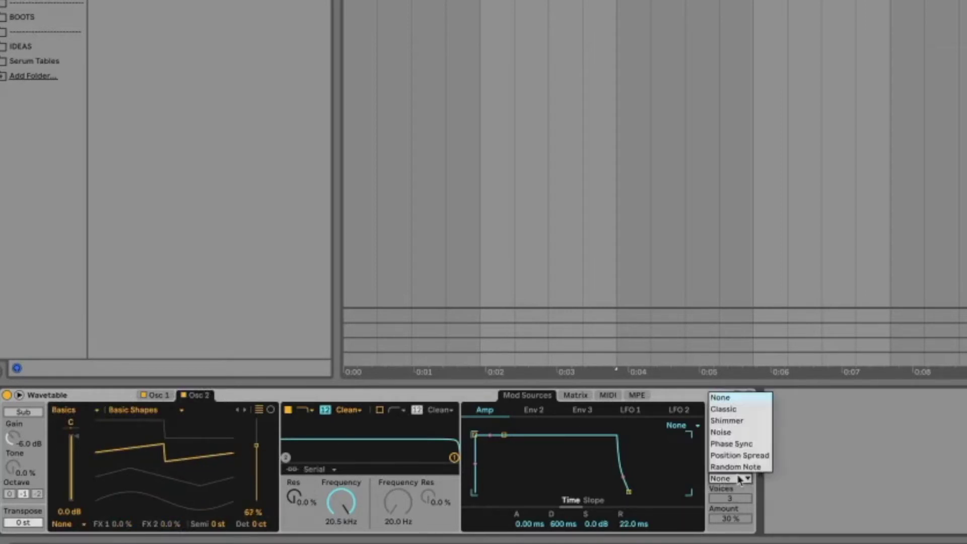
left_click(733, 411)
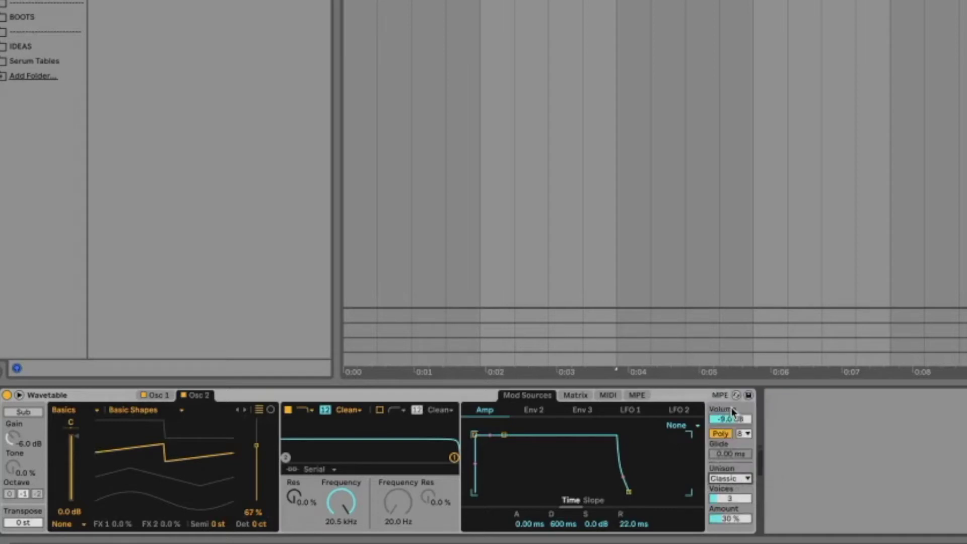
left_click(733, 521)
left_click_drag(733, 521, 733, 531)
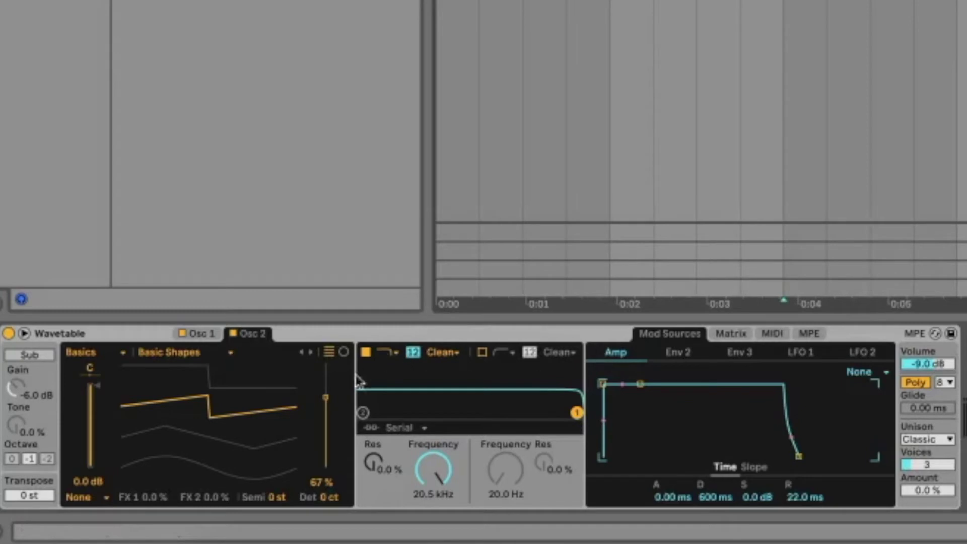
Set Filter 1 to a 24 slope MS2 type with its cutoff lowered to the bass range
left_click(413, 352)
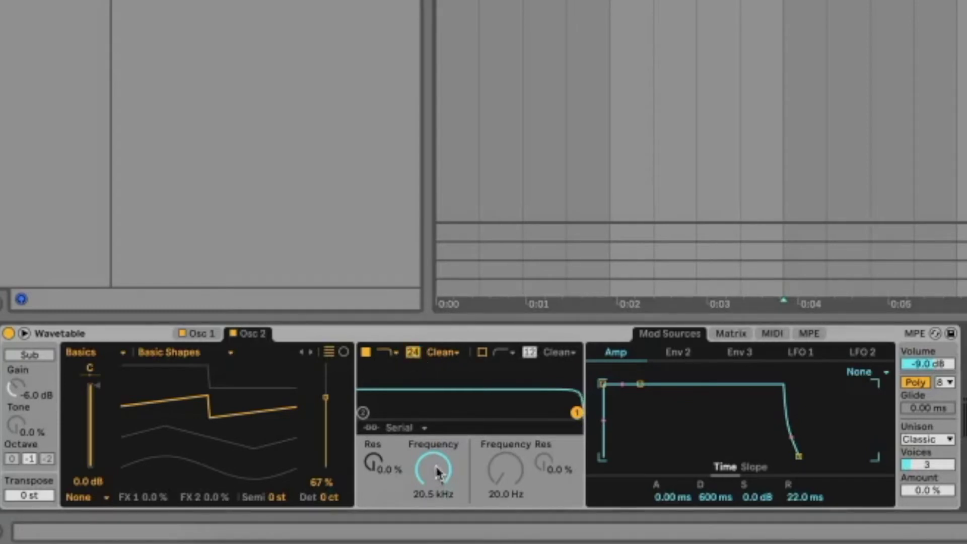
left_click_drag(437, 473, 436, 533)
left_click(450, 355)
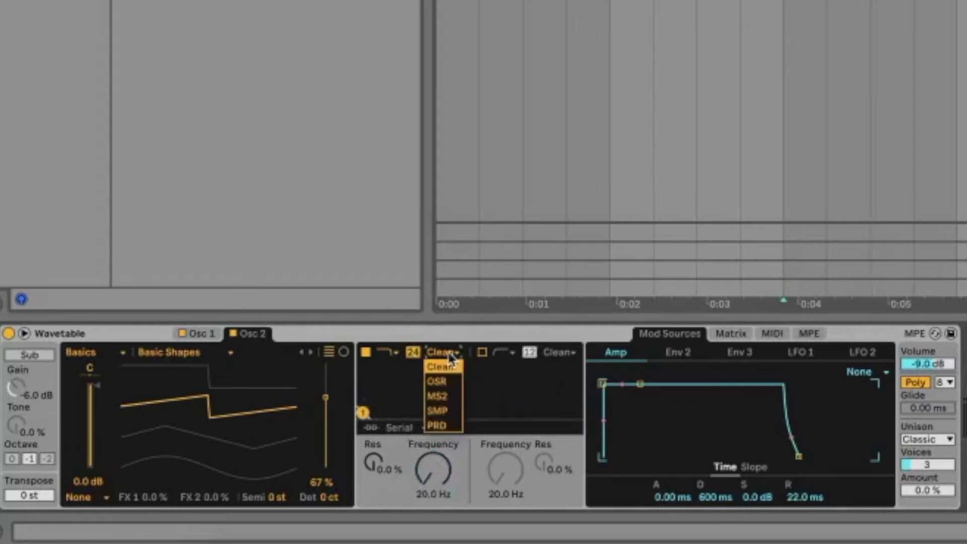
left_click(447, 396)
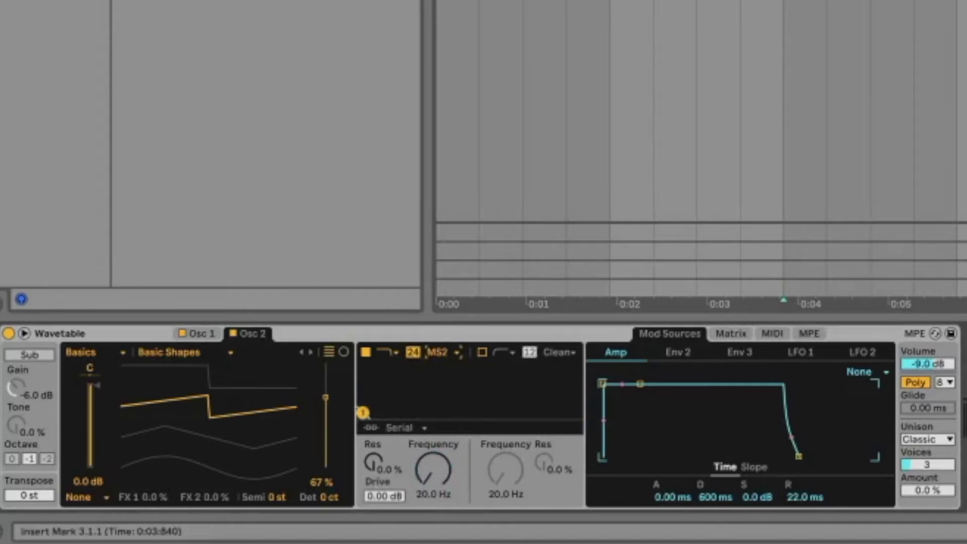
left_click_drag(432, 468, 433, 491)
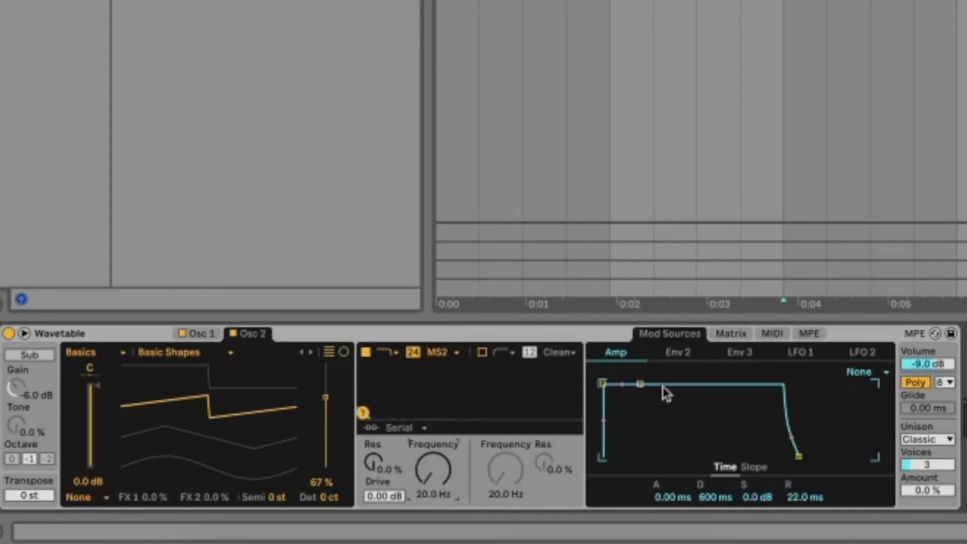
Shape Env 2 as a pluck: 0 ms attack, 1.50 s decay, 0% sustain, 19 ms release
left_click(686, 355)
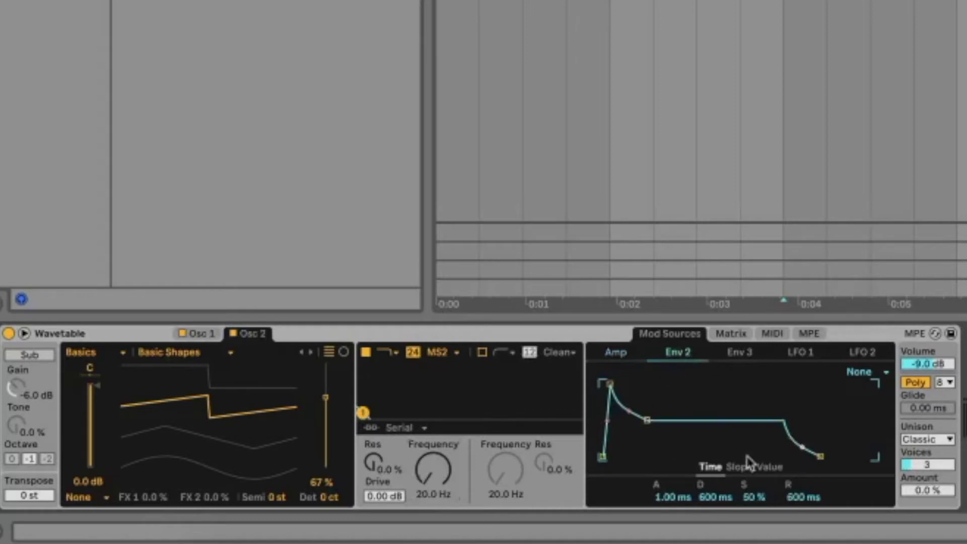
left_click_drag(672, 497, 744, 524)
left_click(805, 499)
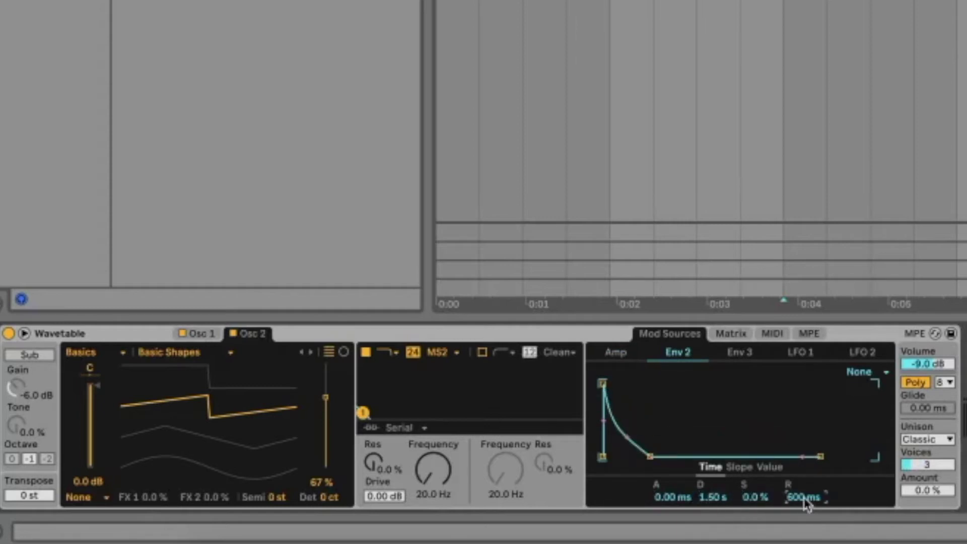
type("19")
key("Return")
left_click(737, 334)
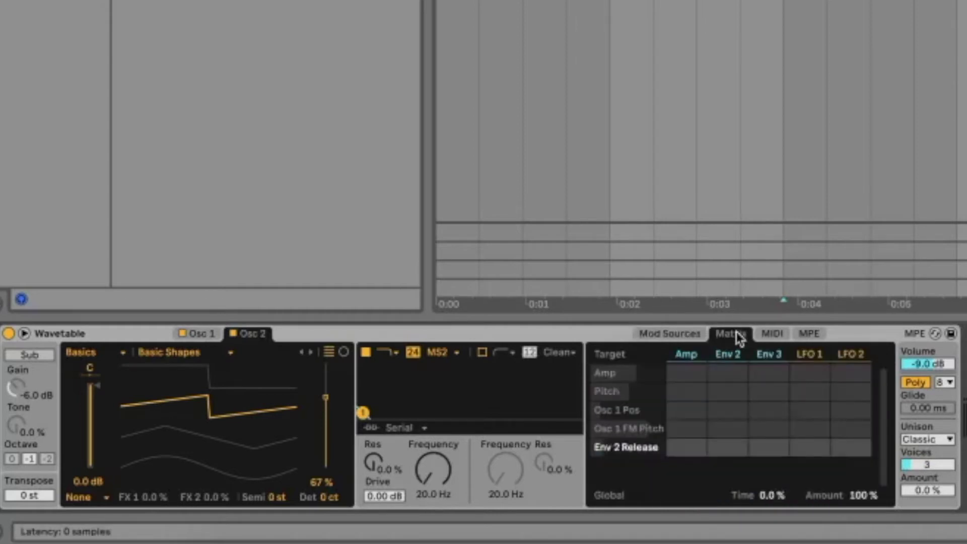
Route Env 2 to Filter 1 Freq at 74 and set the filter drive to 20.0 dB
left_click(426, 468)
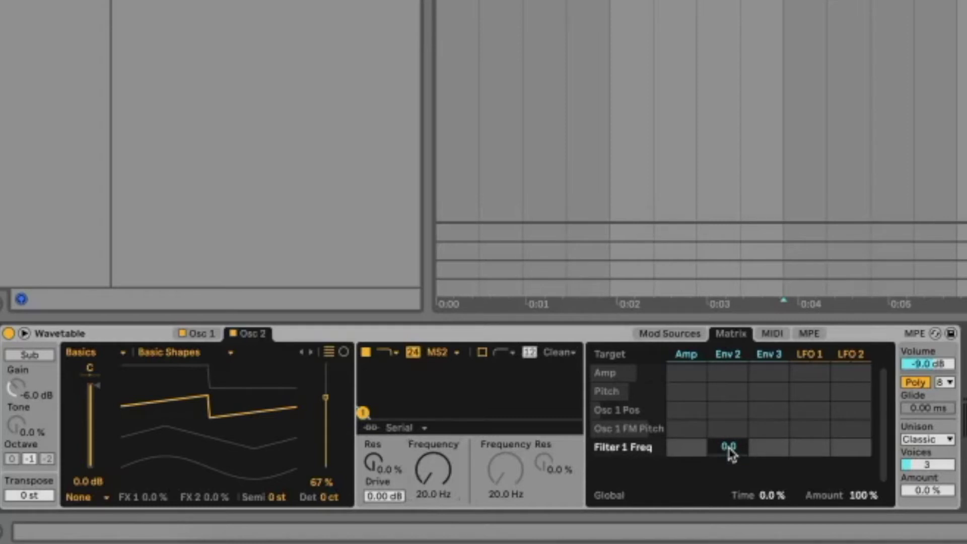
mouse_move(731, 455)
left_mouse_down()
mouse_move(732, 436)
mouse_move(728, 456)
left_mouse_up()
left_click_drag(379, 501, 380, 503)
type("20")
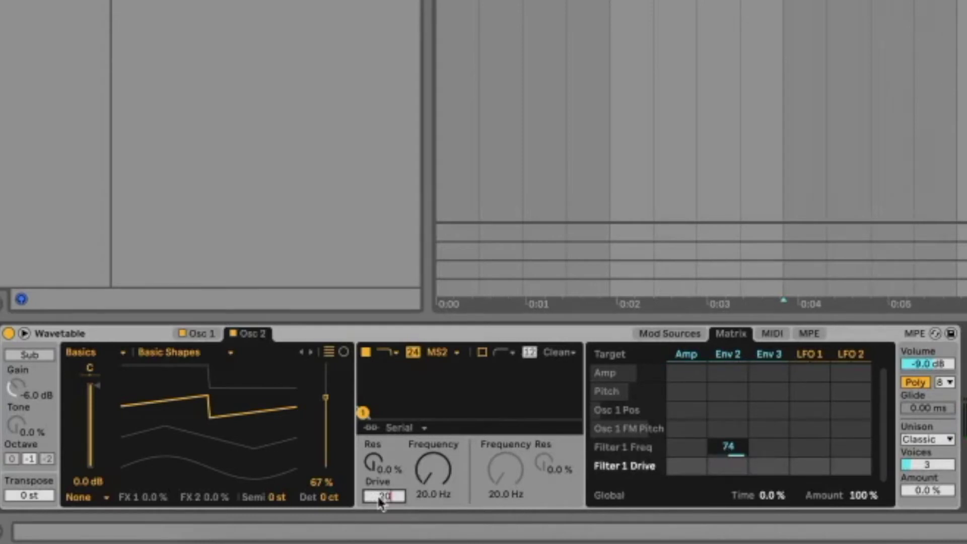
key("Return")
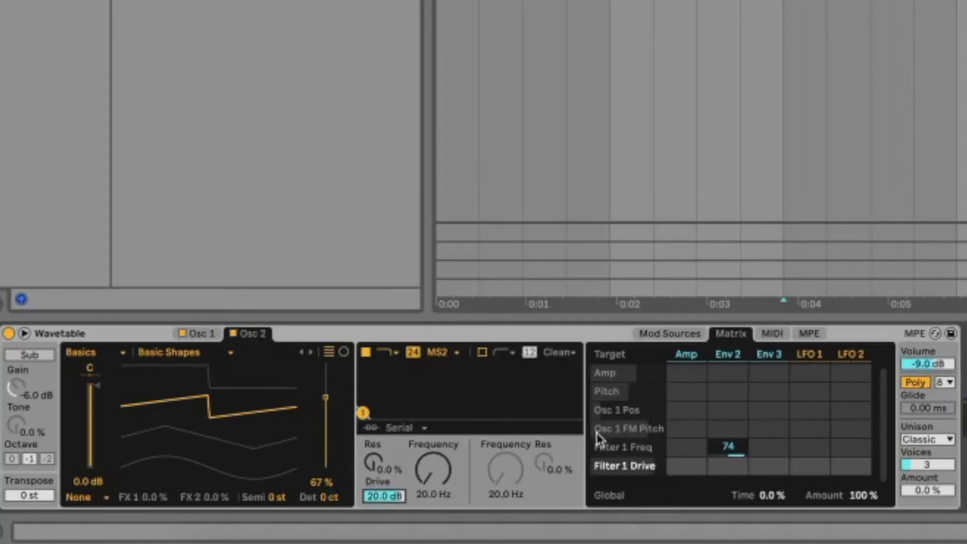
left_click(767, 355)
Make Env 3 a short blip: 0% sustain, 86 ms release, 9.32 ms decay
left_click_drag(756, 498, 756, 528)
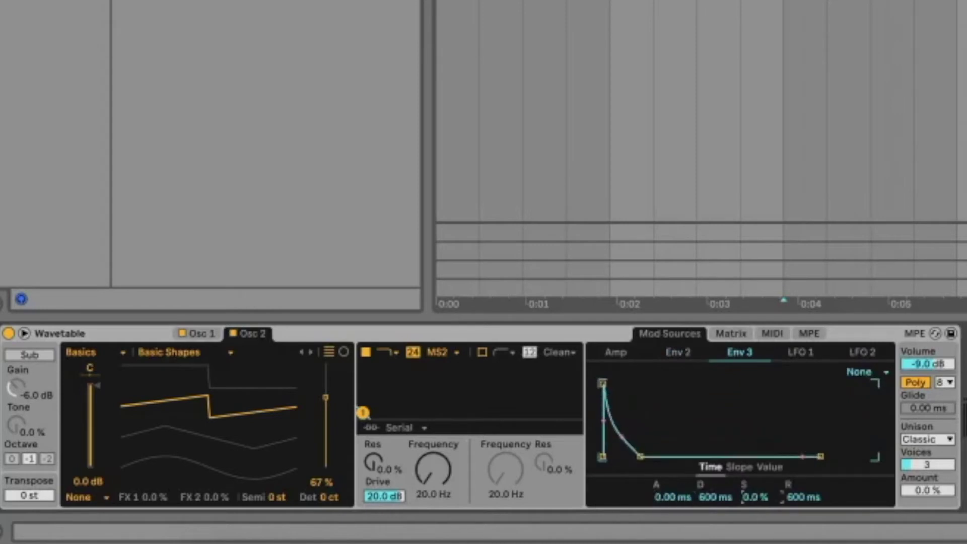
left_click(801, 498)
type("86")
key("Return")
left_click(711, 498)
type("101")
key("Return")
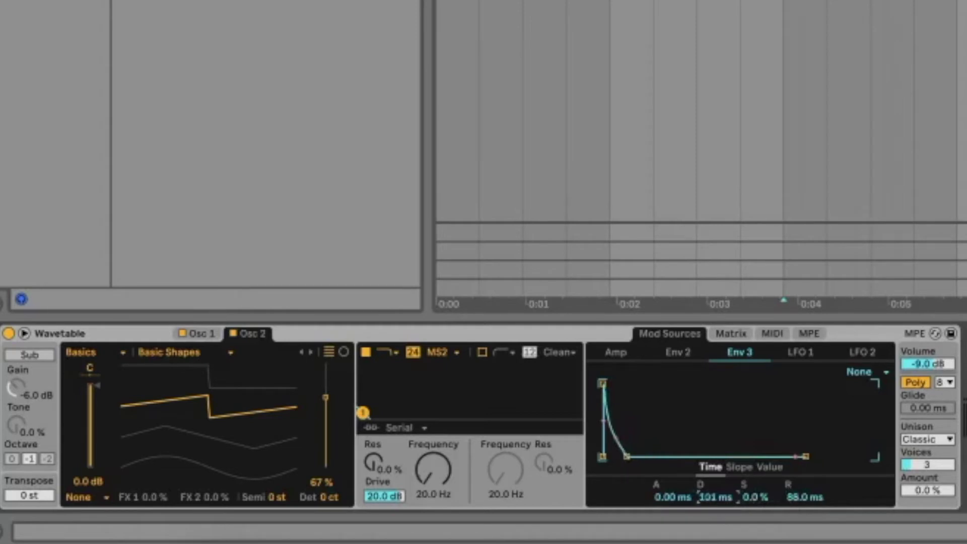
left_click_drag(715, 498, 716, 524)
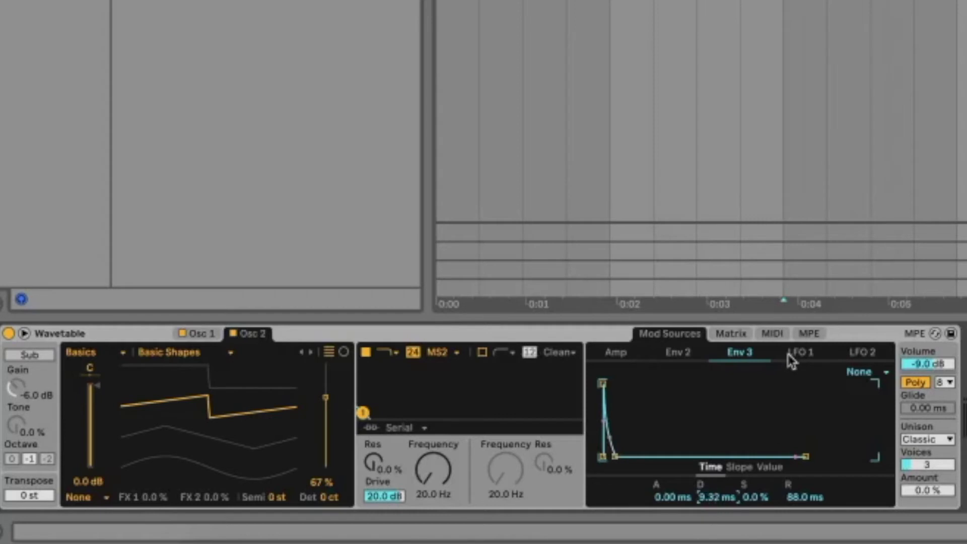
Route Env 3 to Pitch at 24 in the modulation matrix
left_click(740, 335)
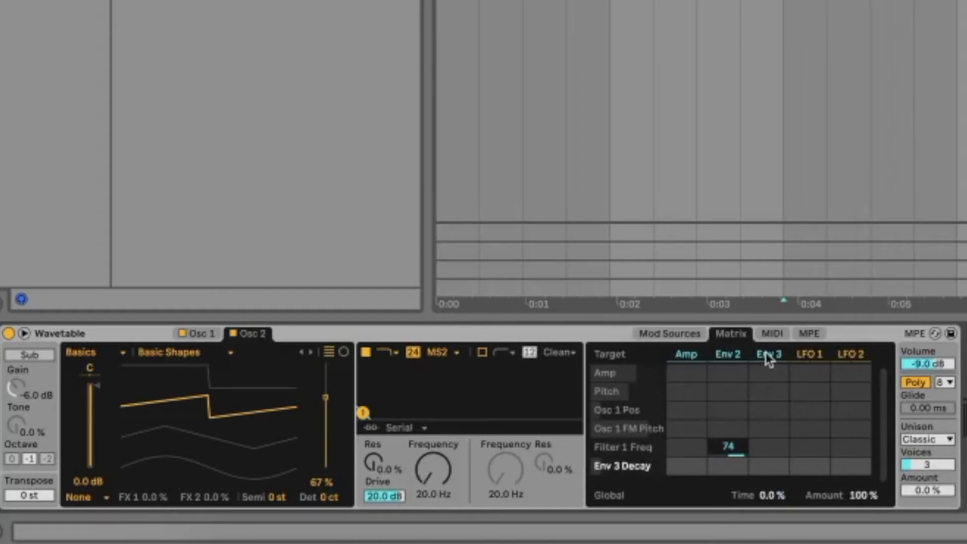
left_click(769, 398)
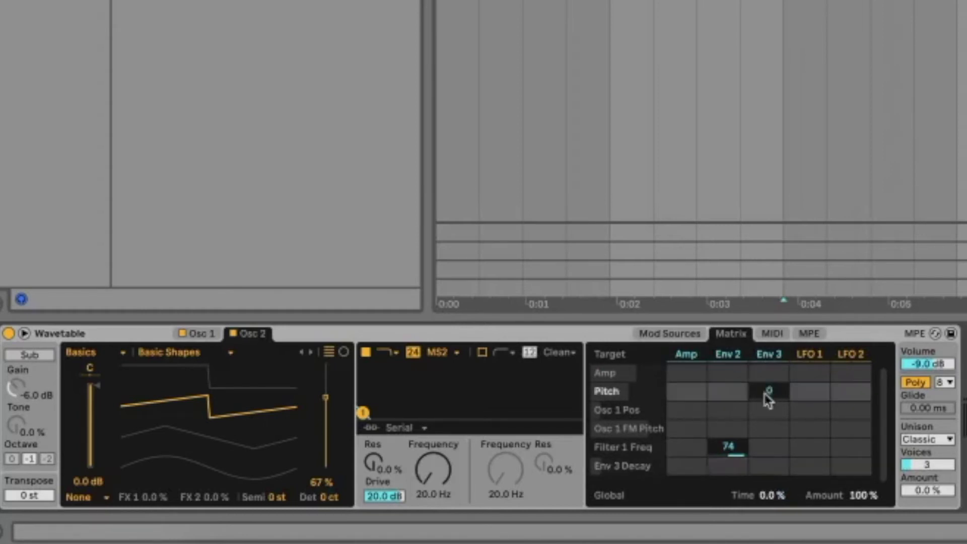
left_click_drag(765, 394, 765, 395)
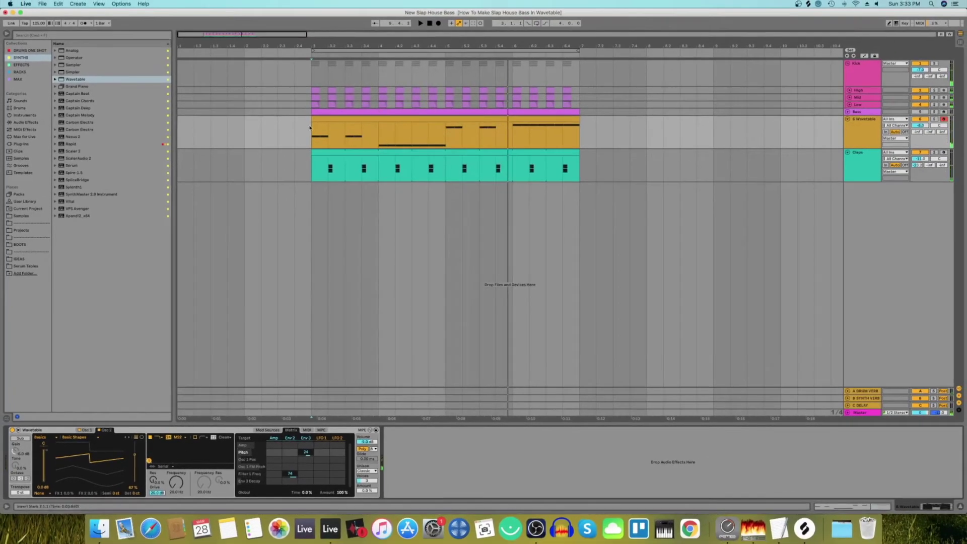
Stop playback and load Utility after Wavetable with Bass Mono enabled
key("space")
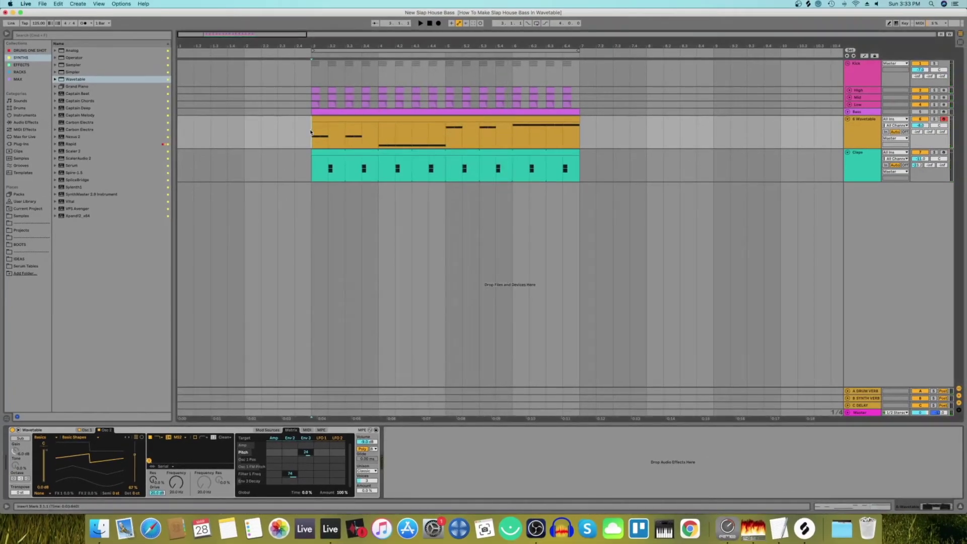
left_click(34, 124)
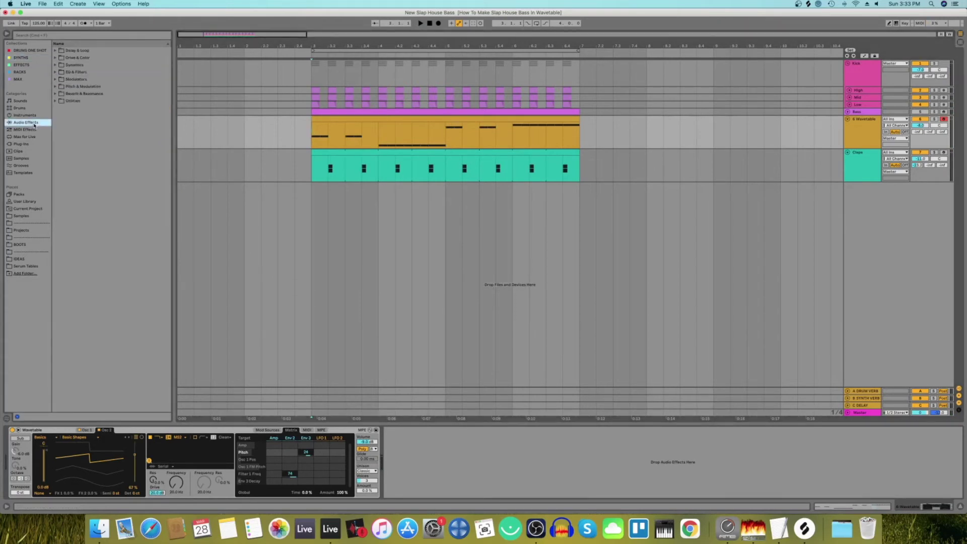
left_click(56, 101)
double_click(85, 167)
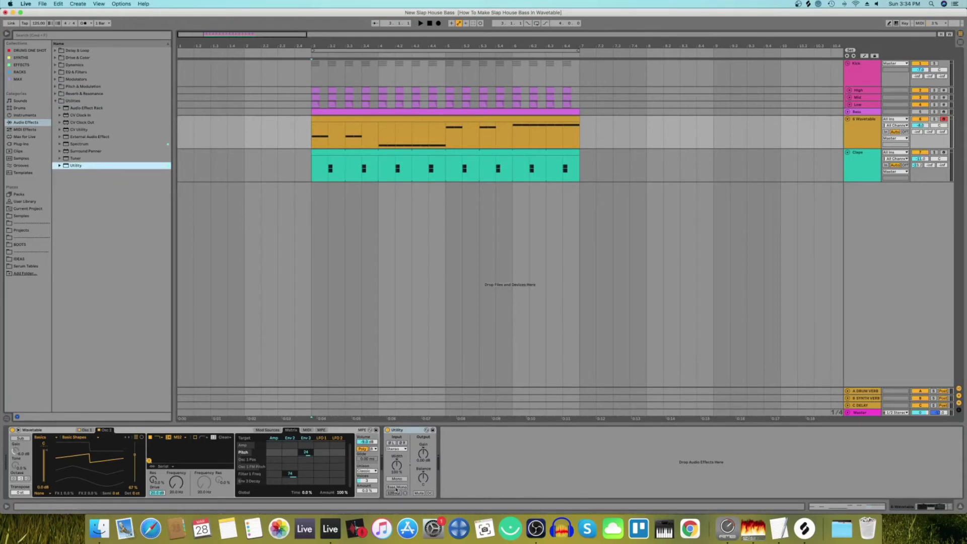
left_click(396, 488)
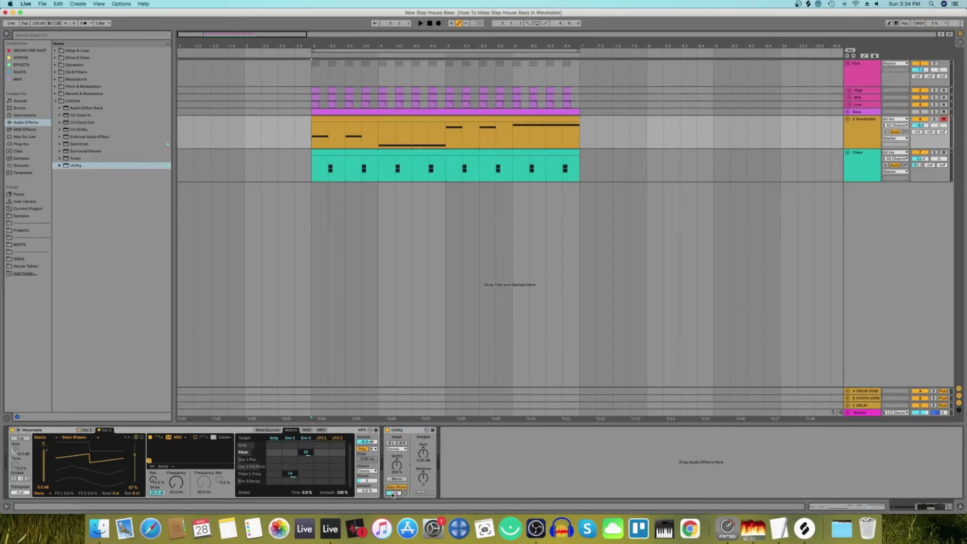
Load a Delay after Utility with unlinked channels and the right channel in milliseconds
left_click(55, 51)
double_click(75, 64)
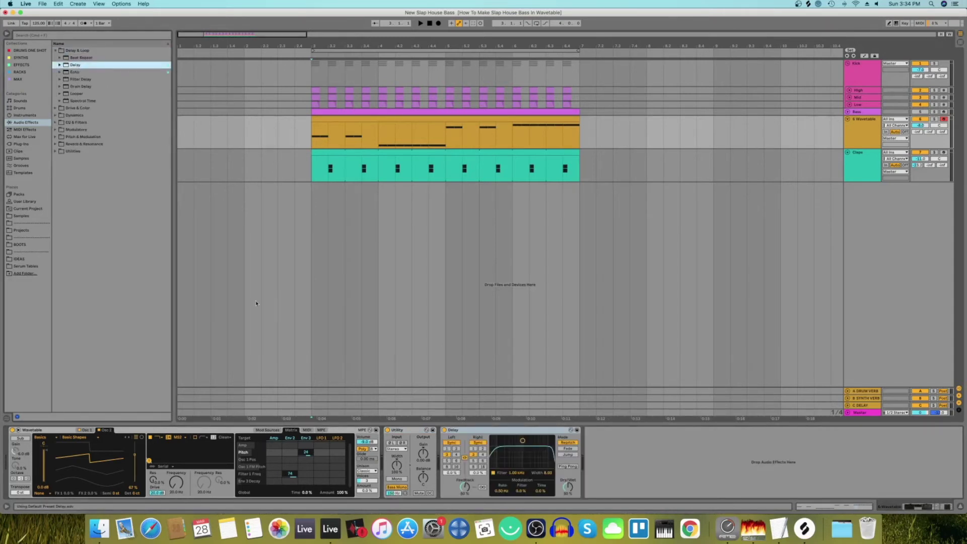
left_click(452, 443)
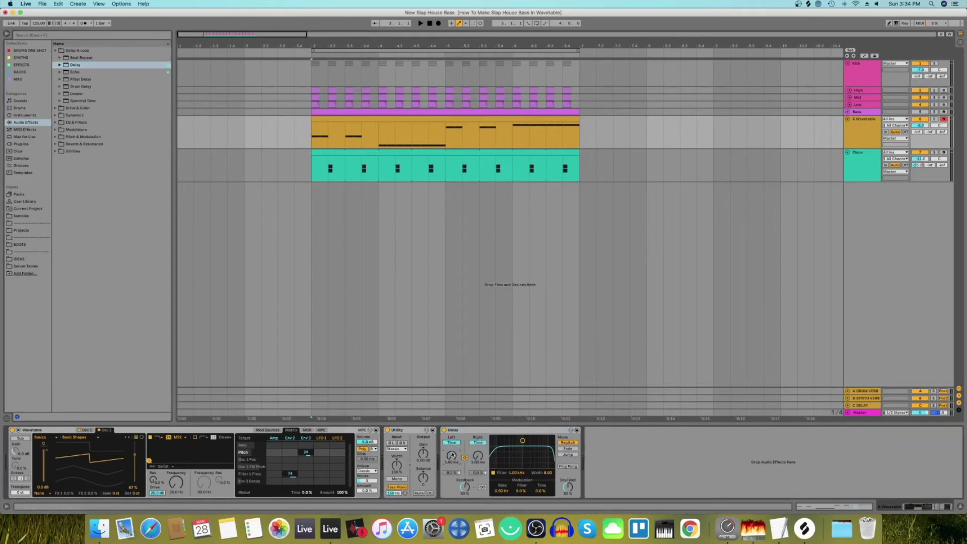
left_click(454, 443)
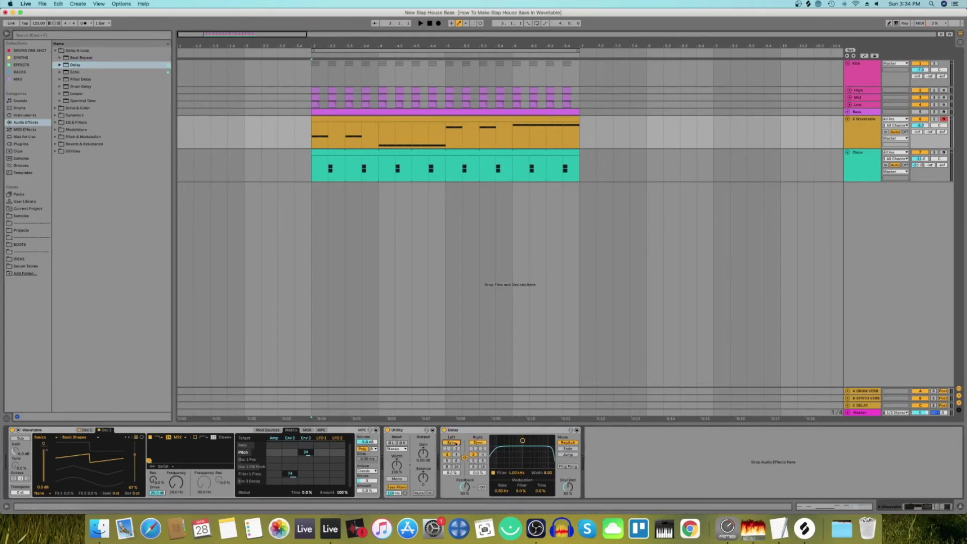
left_click(457, 442)
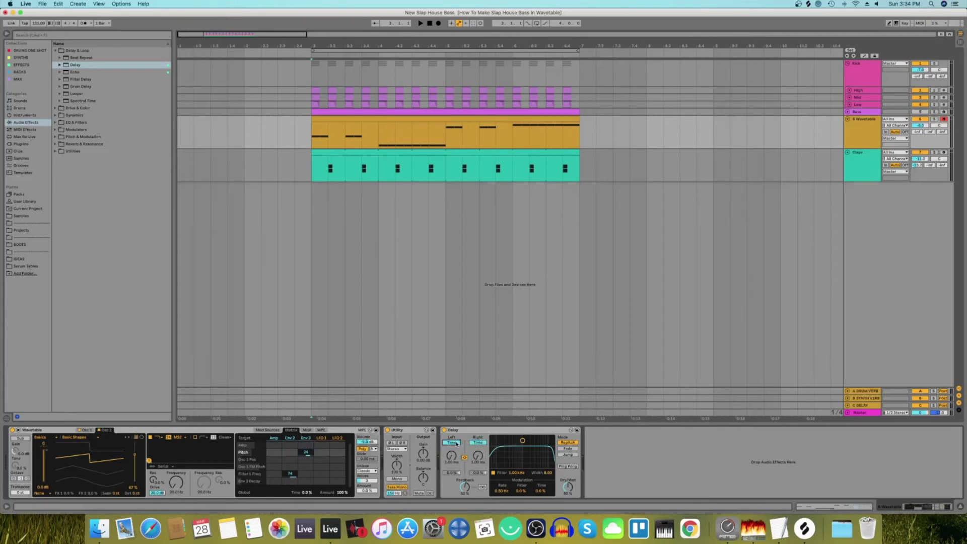
left_click(464, 457)
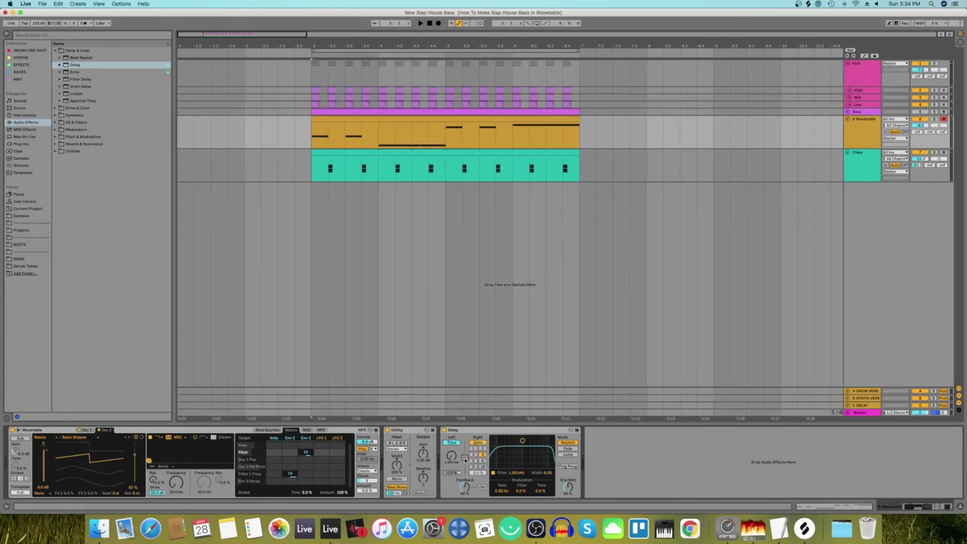
left_click(478, 442)
Set the Delay to 0% feedback, Jump mode, filter off, about 35% dry/wet, 9 ms right time
left_click_drag(468, 492, 468, 518)
left_click(568, 455)
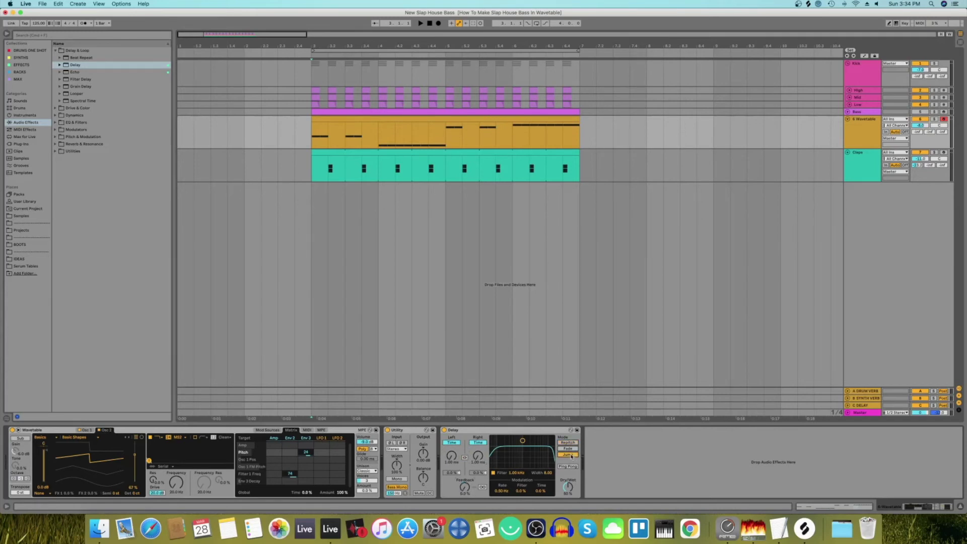
left_click(493, 472)
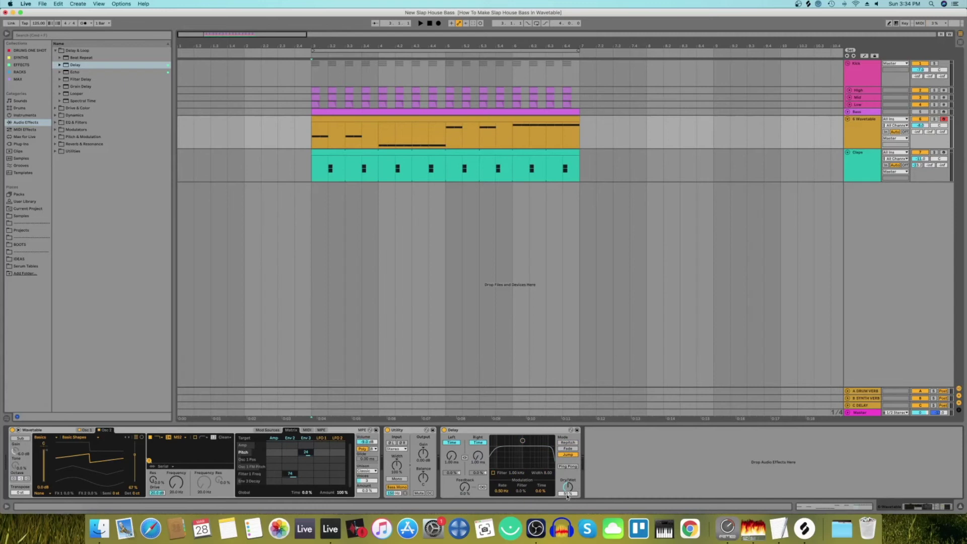
left_click_drag(567, 494, 567, 509)
type("9")
key("Return")
key("super+f")
Add Saturator from a 'satur' search after the Delay and audition the arrangement
type("saturat")
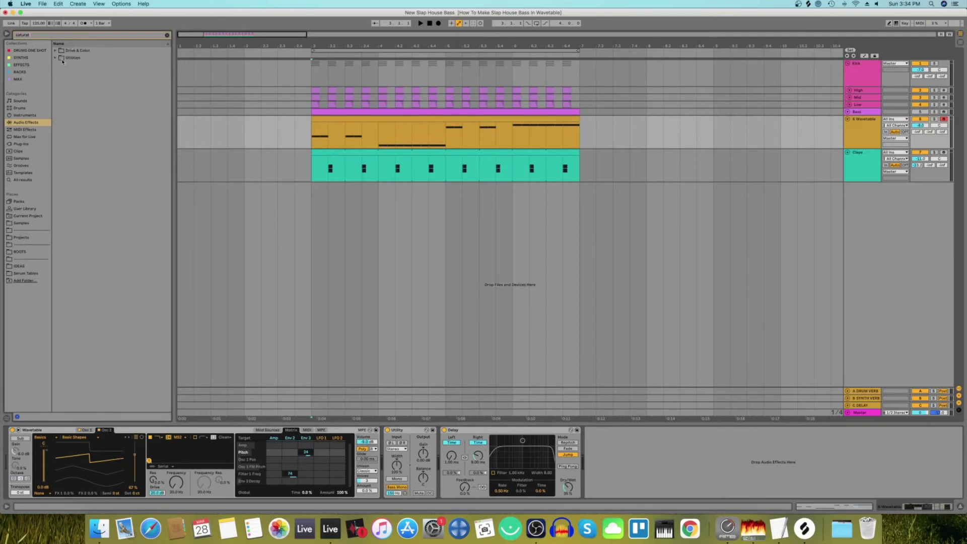
left_click(56, 51)
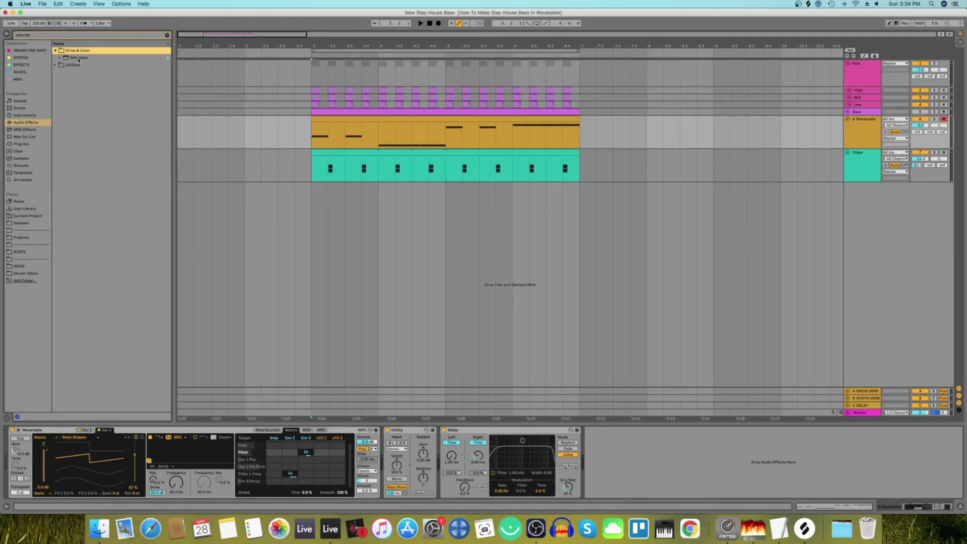
double_click(78, 59)
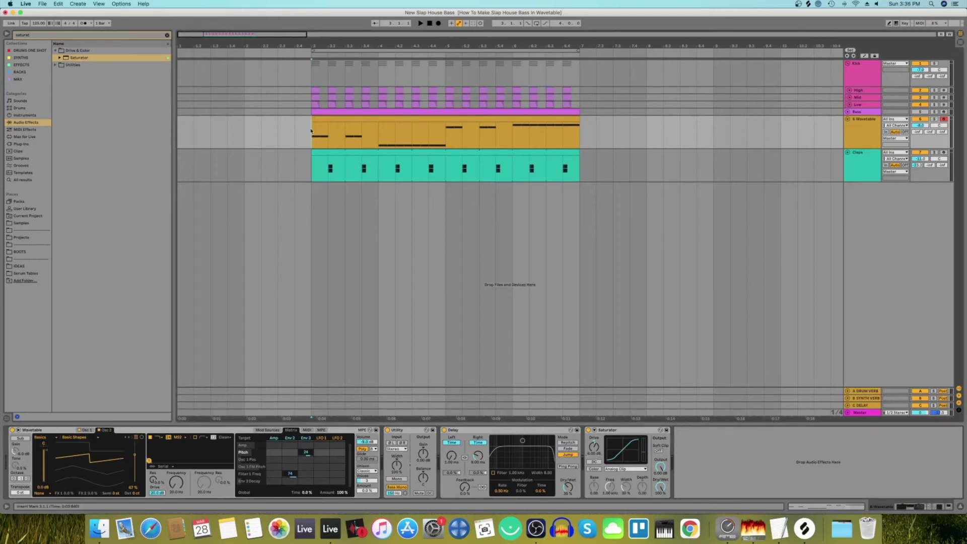
key("space")
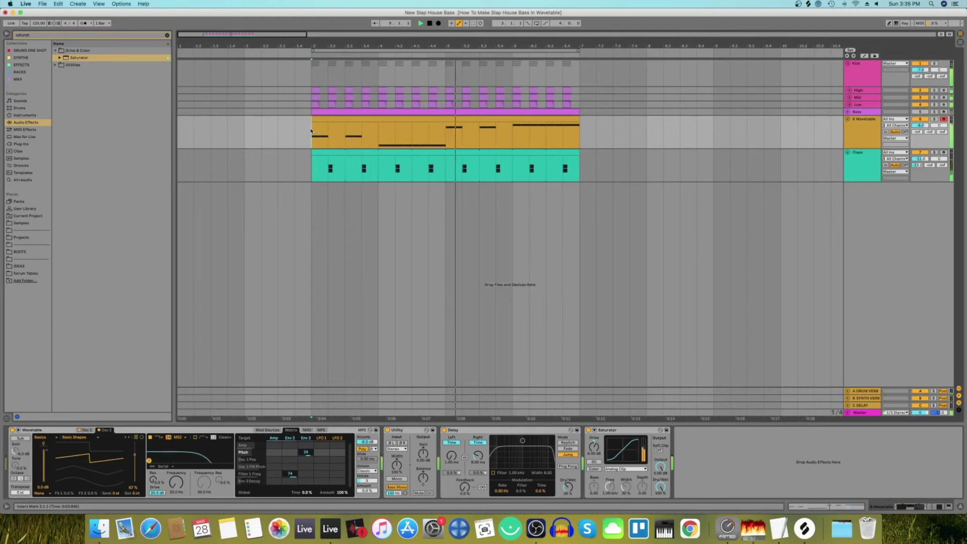
key("space")
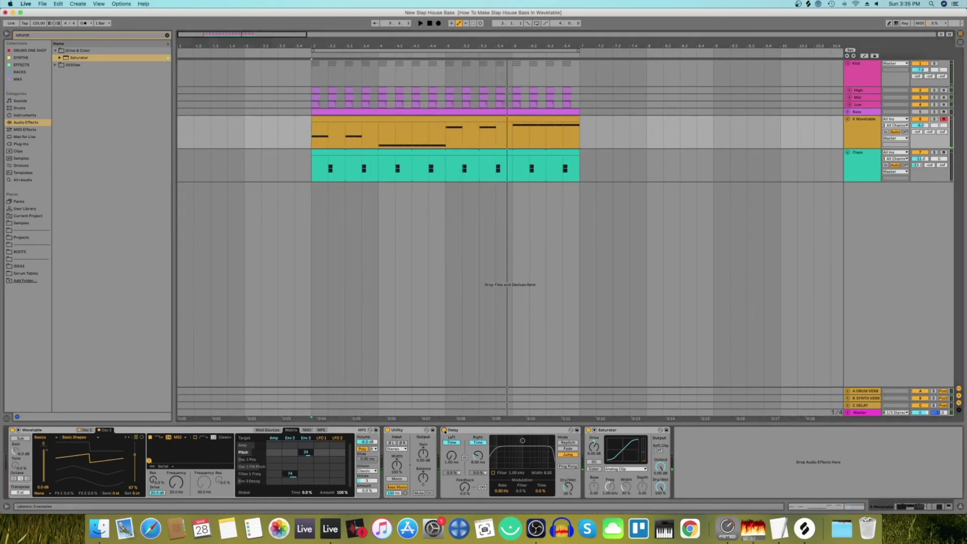
key("space")
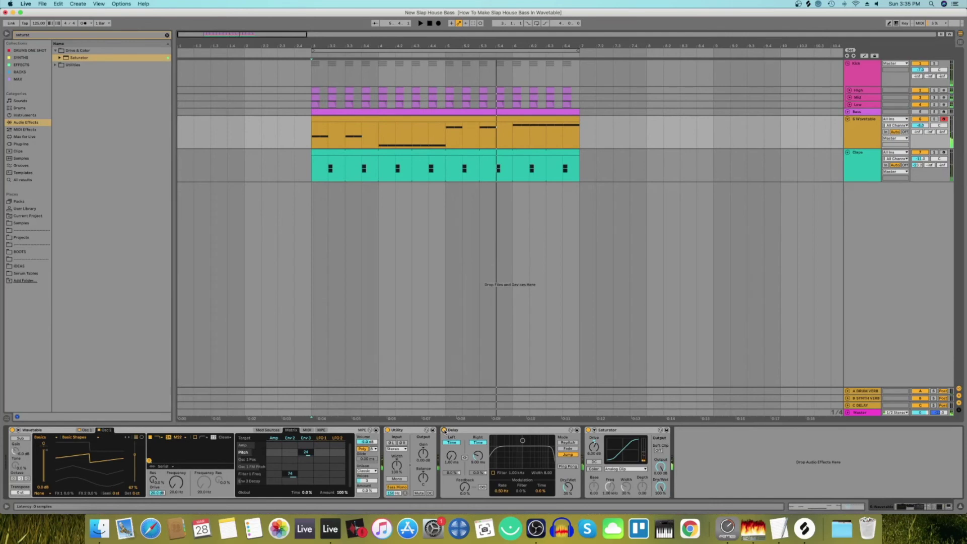
Load the OTT preset from Dynamics > Multiband Dynamics after the Saturator
left_click(167, 35)
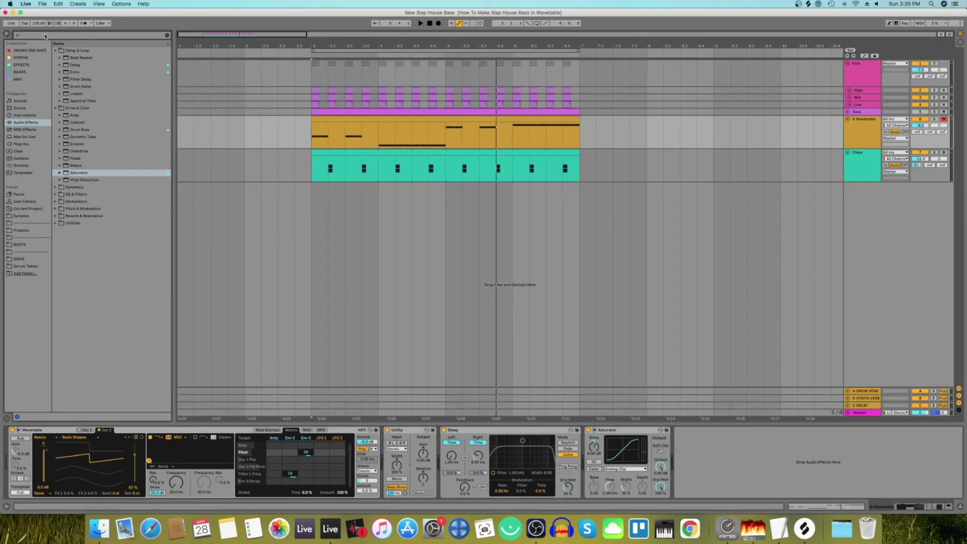
type("util")
left_click(55, 50)
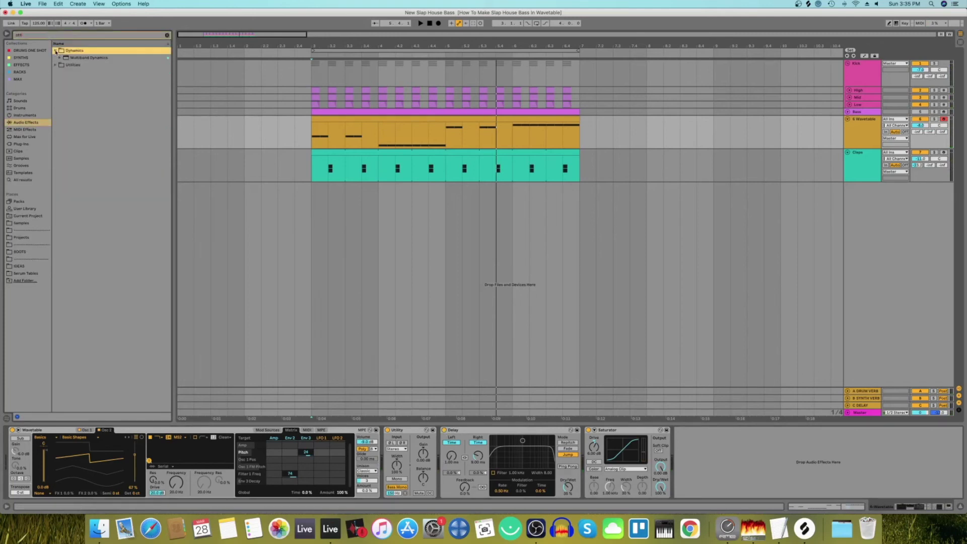
left_click(60, 57)
left_click(79, 65)
double_click(79, 65)
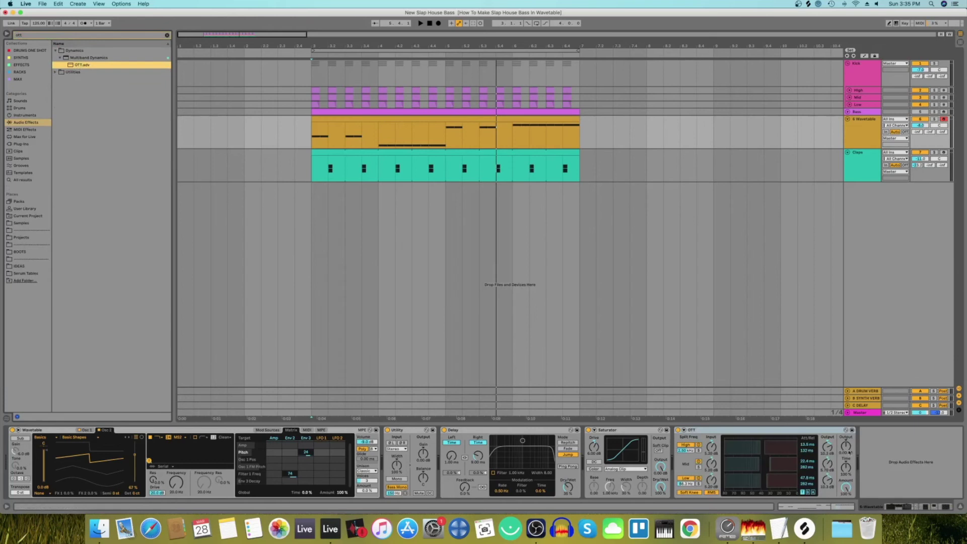
Set OTT output to 8.70 dB, time to 25 % and amount to 65 %
left_click(848, 443)
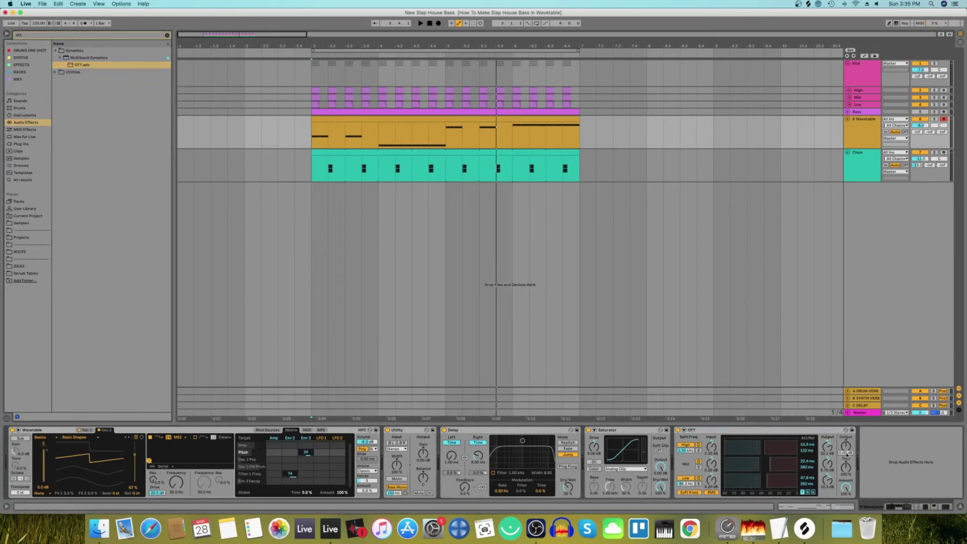
left_click(846, 452)
type("8.7")
key("Return")
left_click(846, 474)
type("257")
key("Return")
left_click(846, 494)
type("65")
key("Return")
Play the arrangement to hear the OTT-processed bass, then stop playback
key("space")
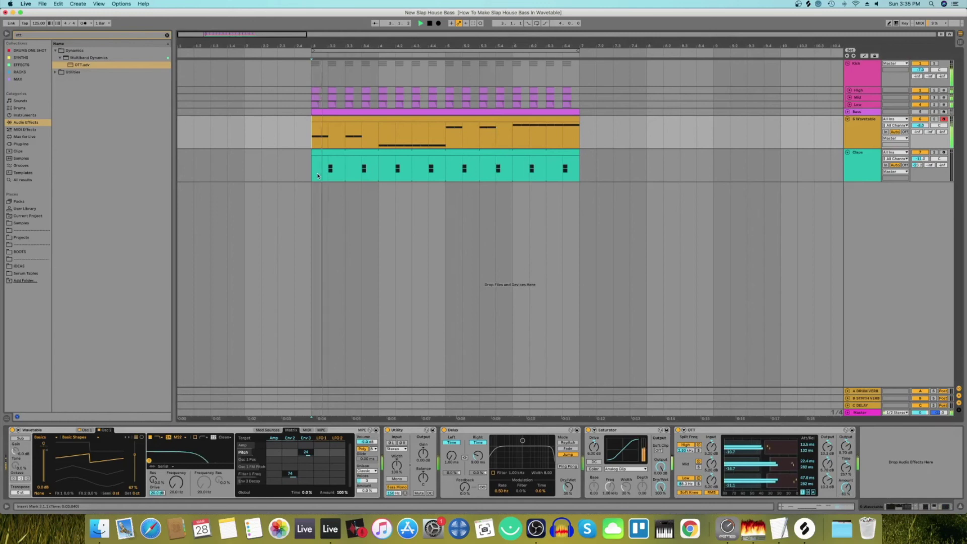
left_click_drag(318, 49, 309, 43)
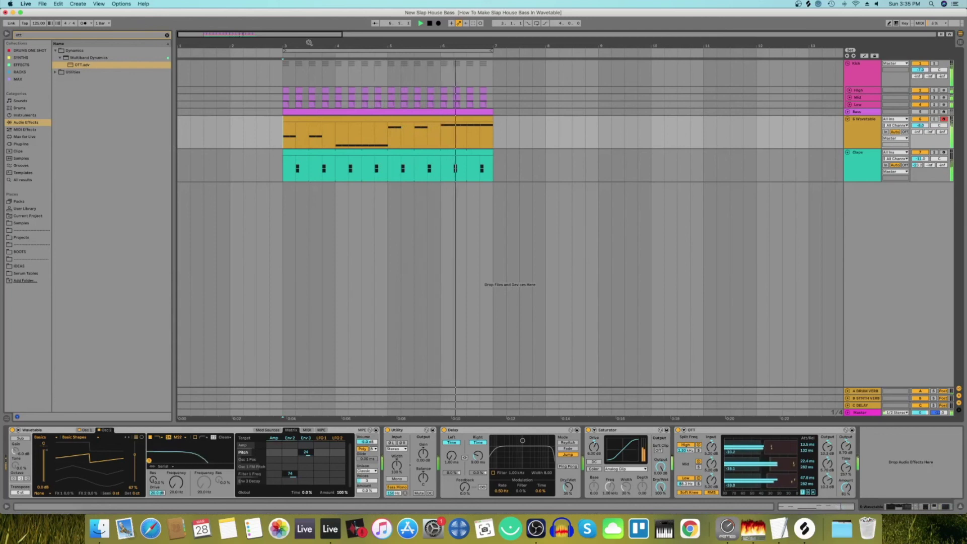
key("space")
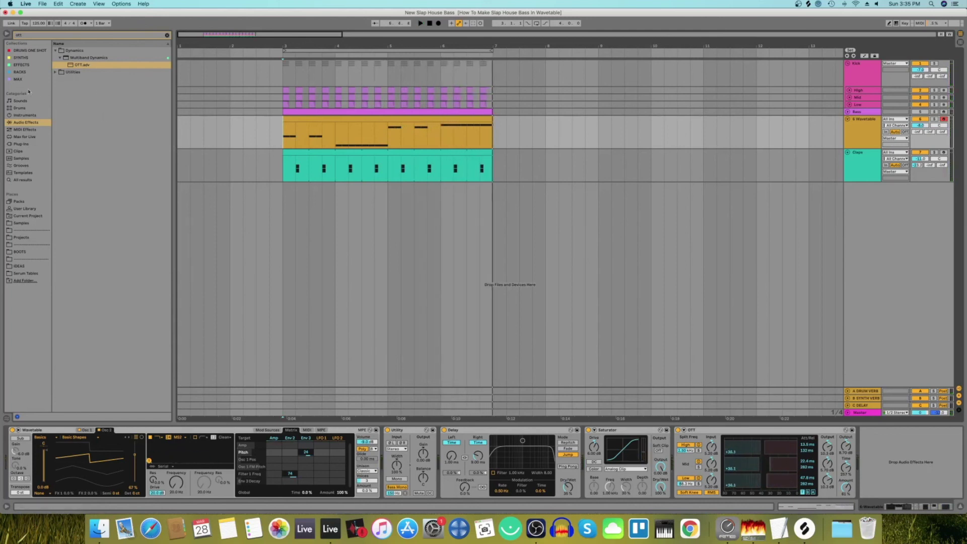
Drop the Sidechain Live 11 rack from the Racks collection after OTT, then play and stop
left_click(167, 35)
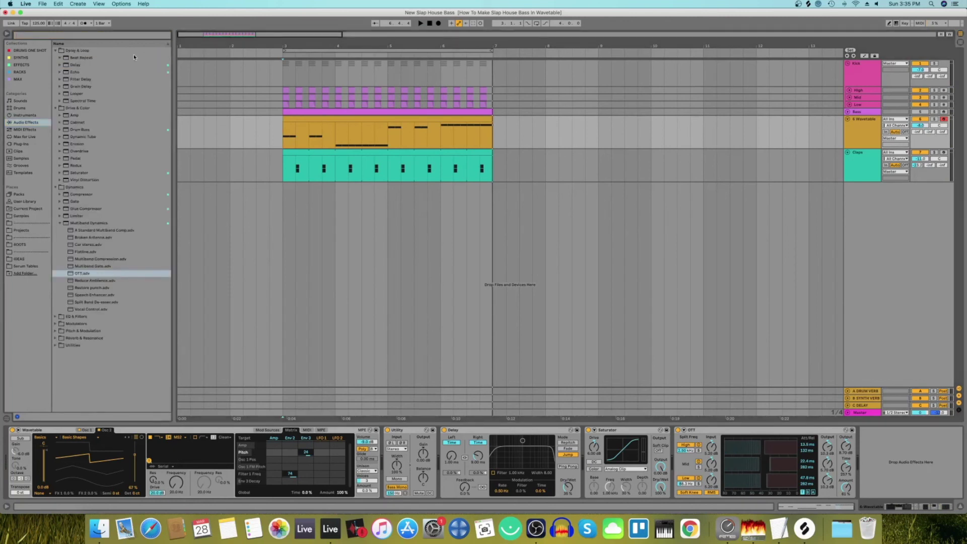
left_click(24, 72)
left_click(36, 36)
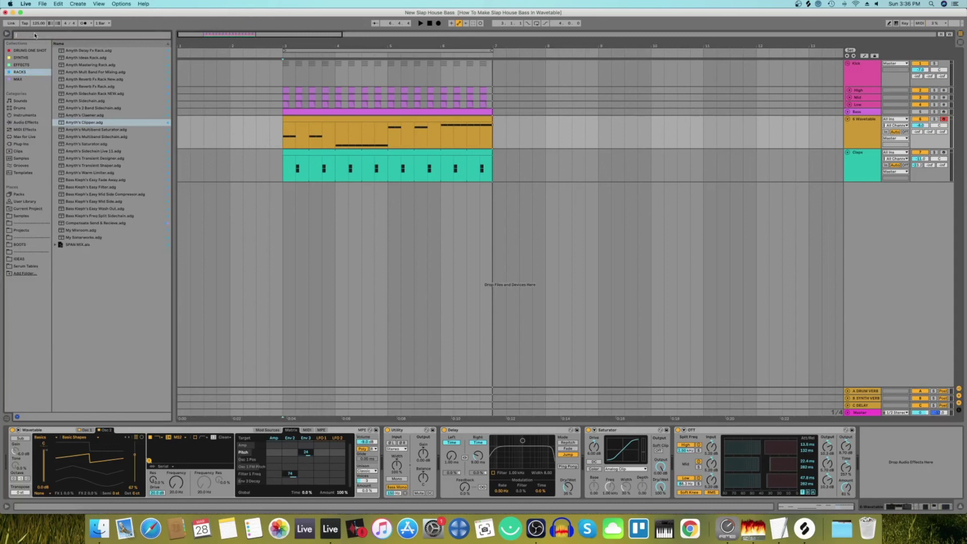
type("sidechai")
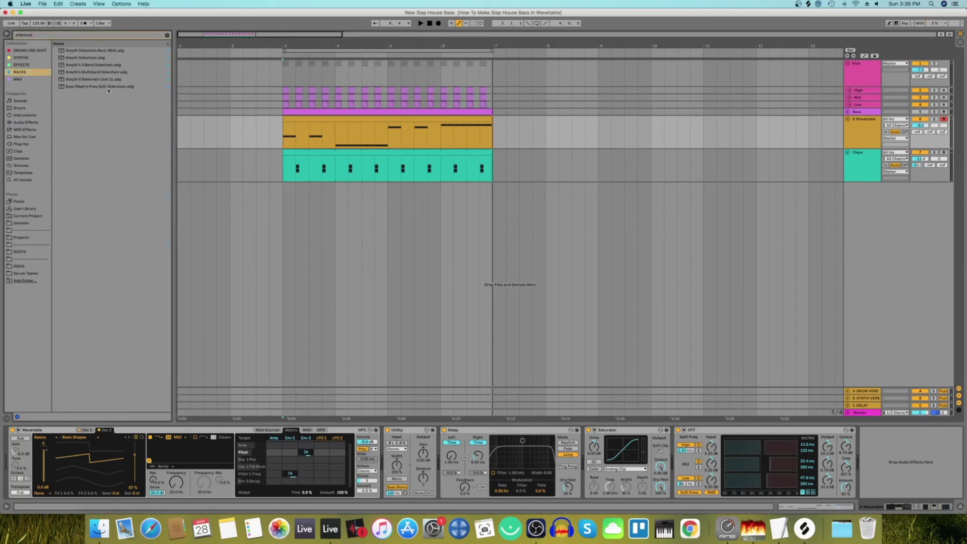
left_click_drag(109, 79, 884, 466)
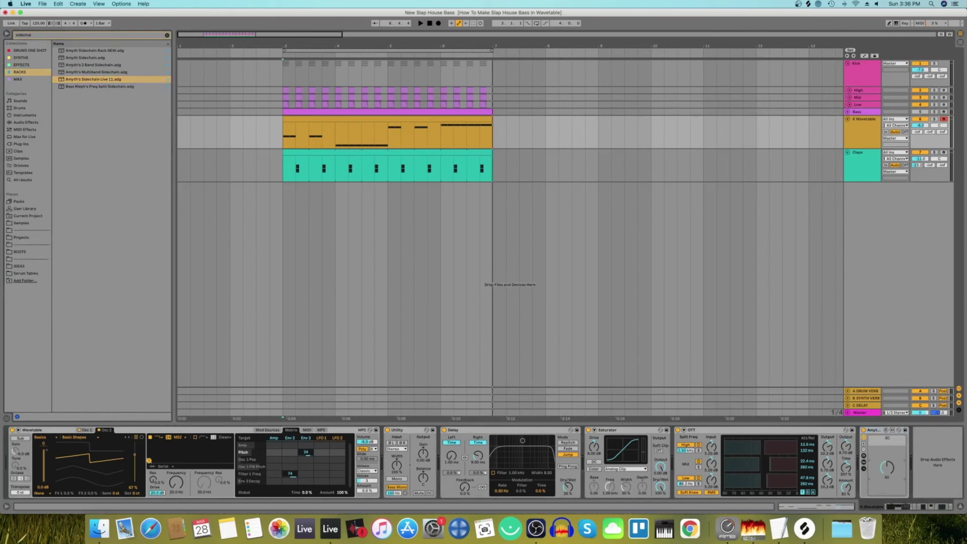
key("space")
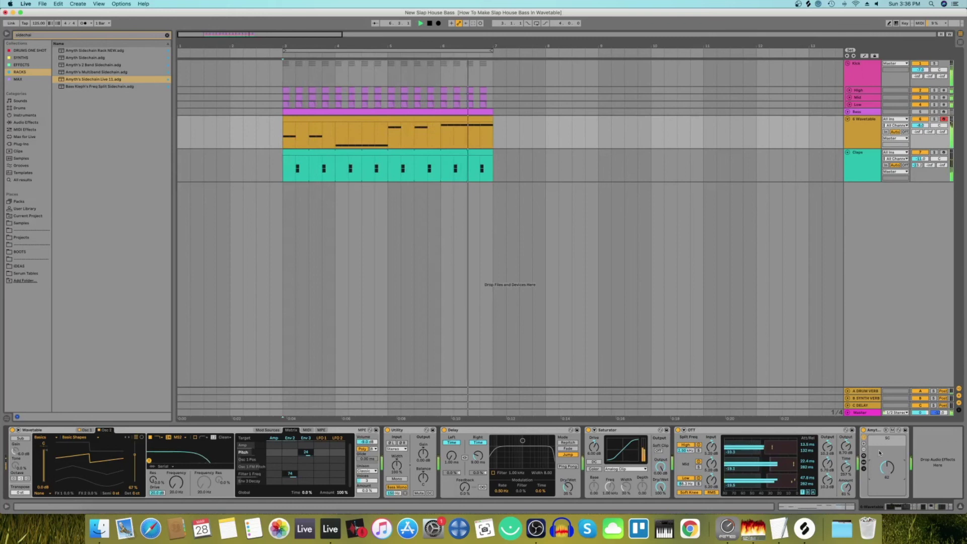
key("space")
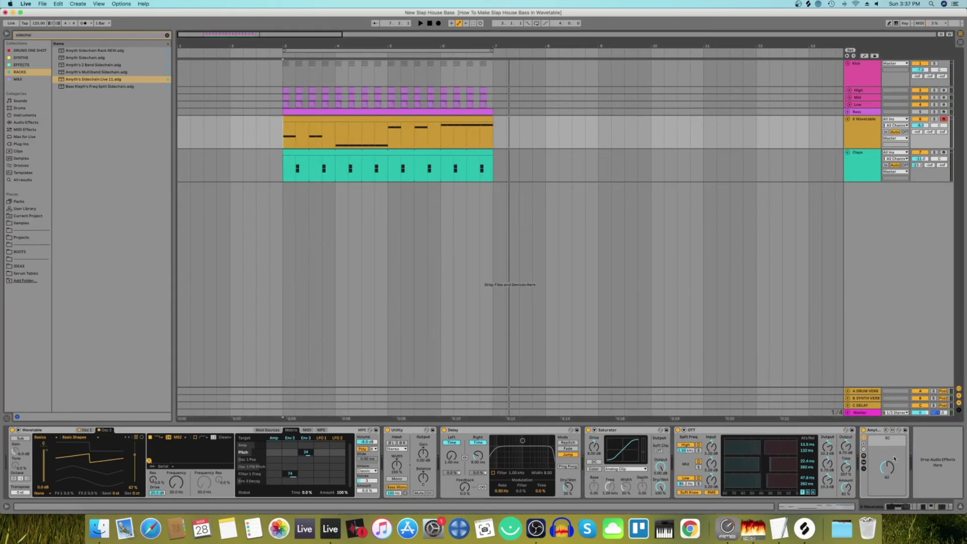